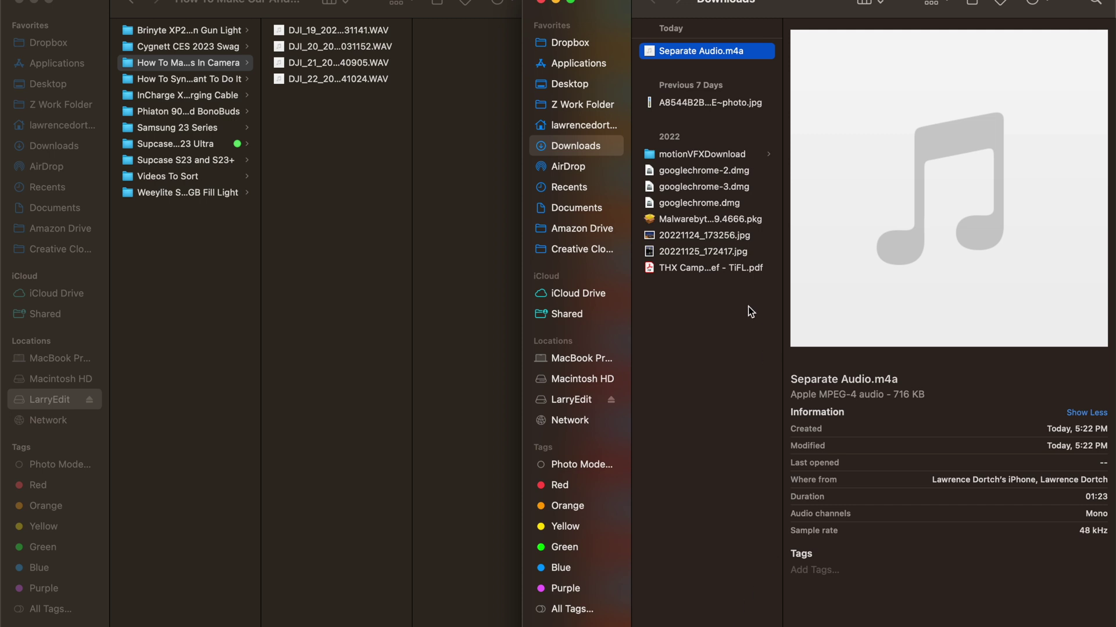
- Copy Separate Audio.m4a from Downloads into the project folder containing the DJI WAV recordings and close the Downloads window
{"action": "left_click_drag", "start_coordinate": [653, 55], "coordinate": [326, 152]}
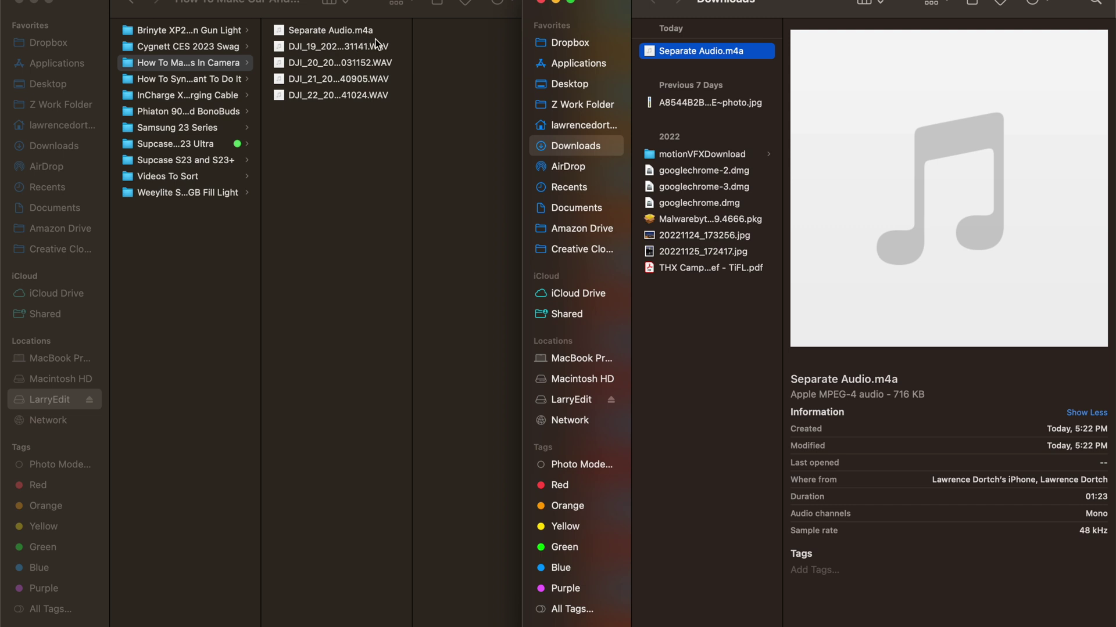
{"action": "left_click", "coordinate": [541, 4]}
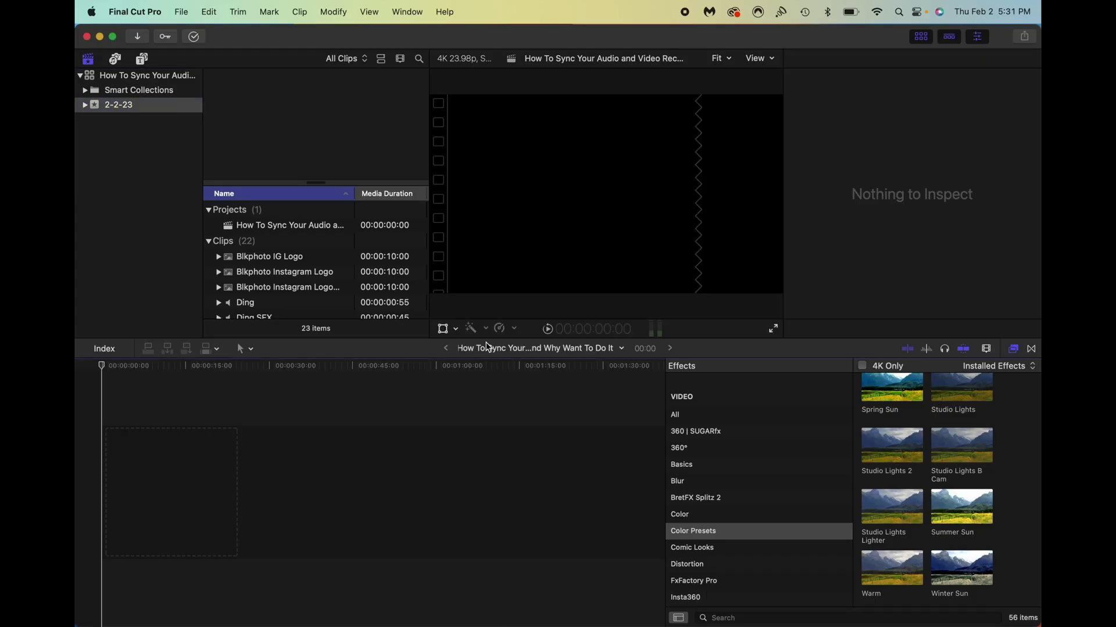
- Expand the 2-2-23 event and select video clip GX010156 in its Unsynced collection
{"action": "left_click", "coordinate": [85, 106]}
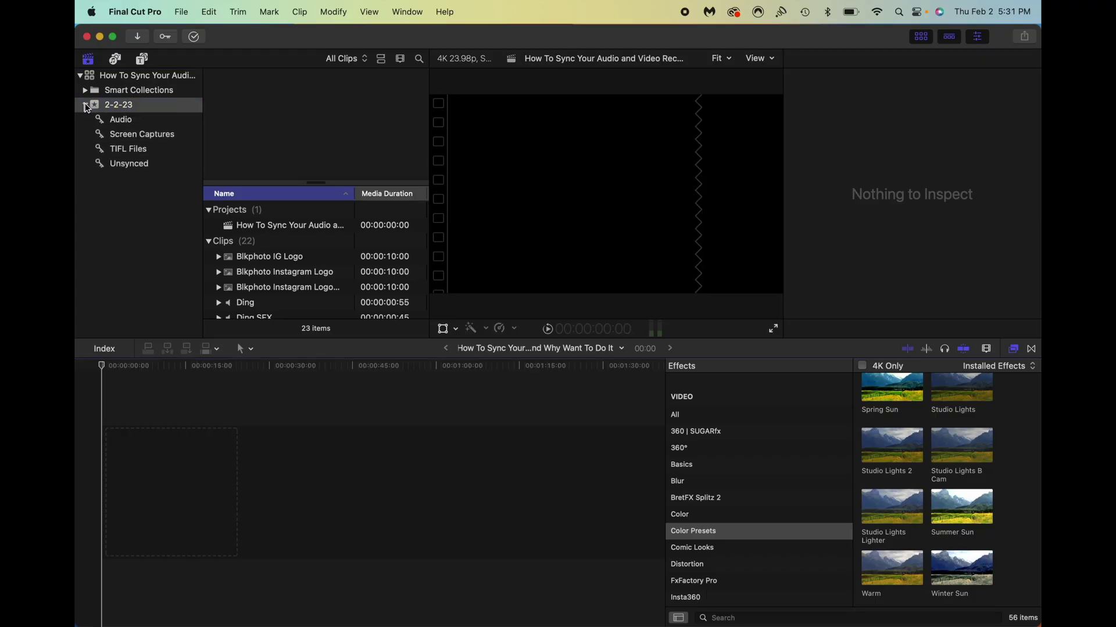
{"action": "left_click", "coordinate": [124, 123]}
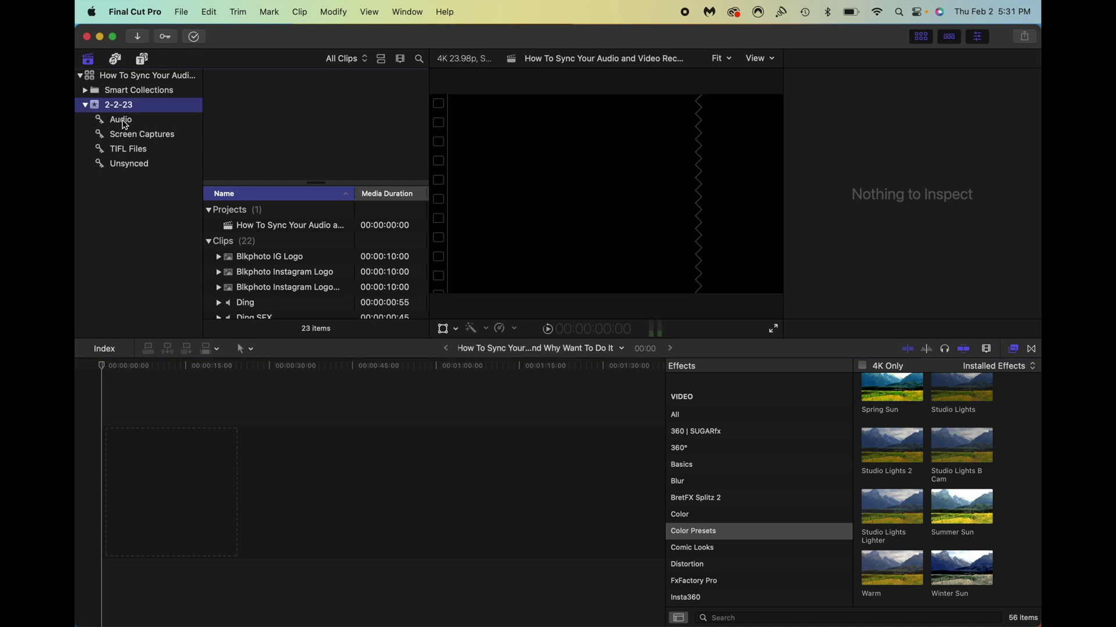
{"action": "left_click", "coordinate": [120, 167]}
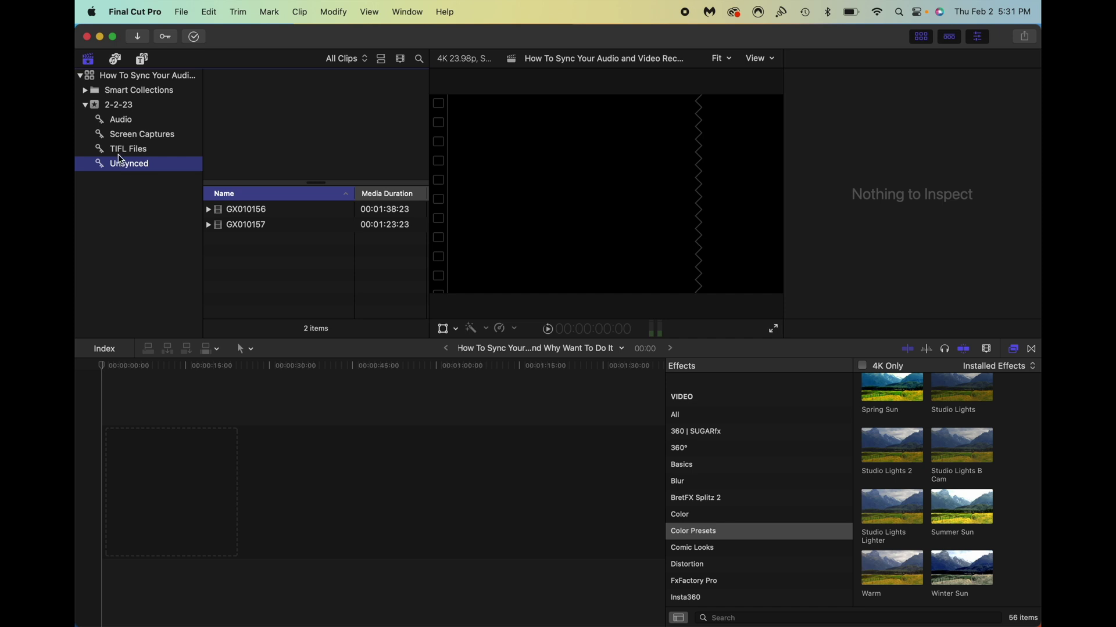
{"action": "left_click", "coordinate": [121, 151]}
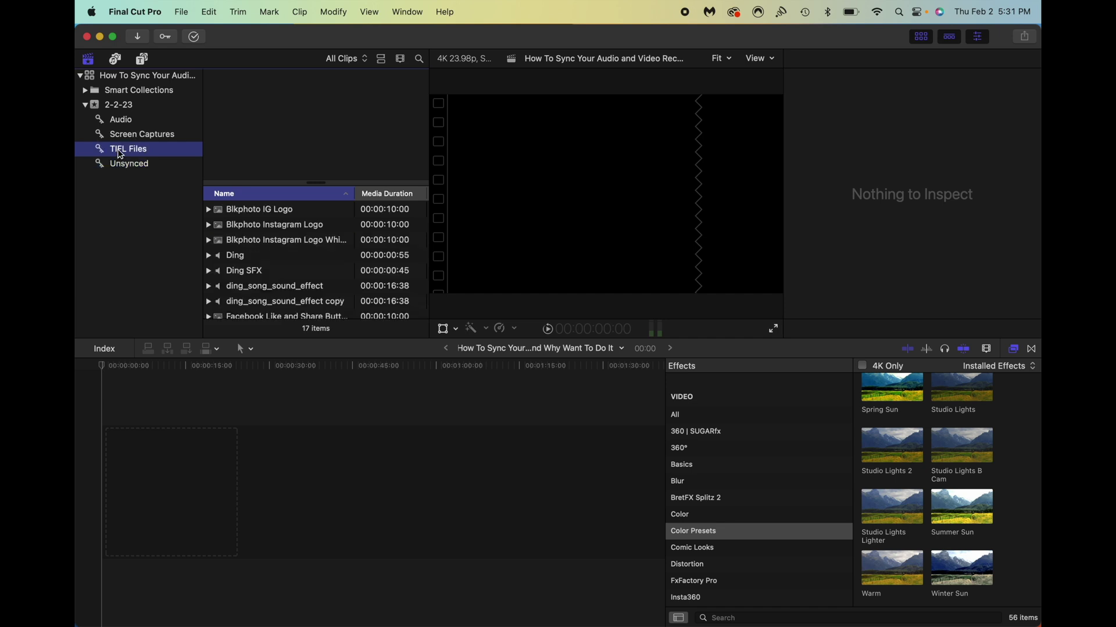
{"action": "left_click", "coordinate": [121, 166]}
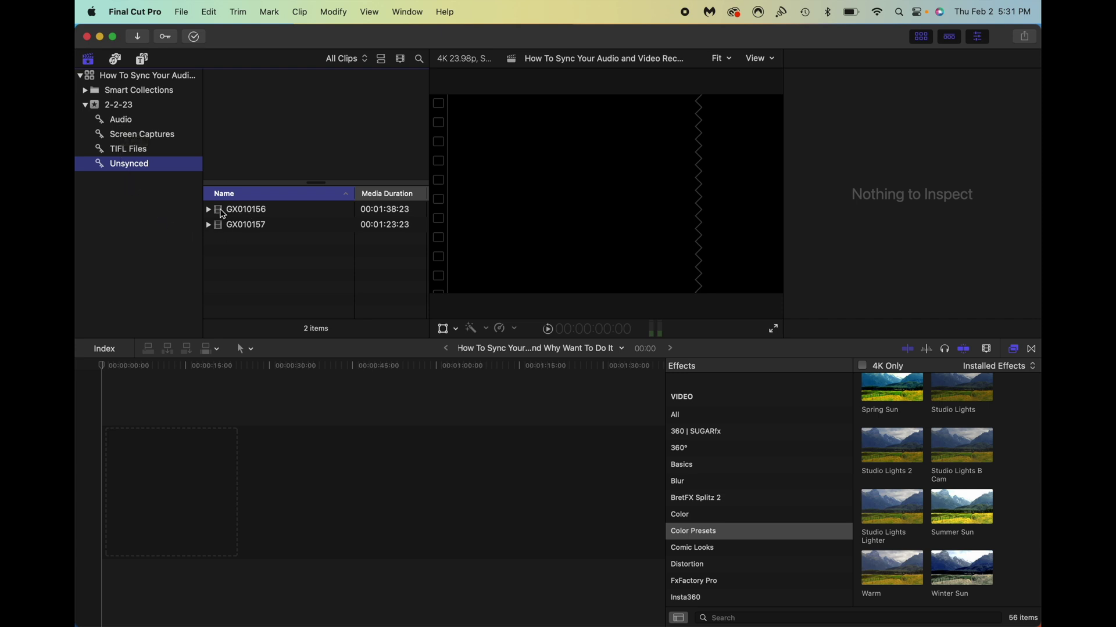
{"action": "left_click", "coordinate": [220, 215]}
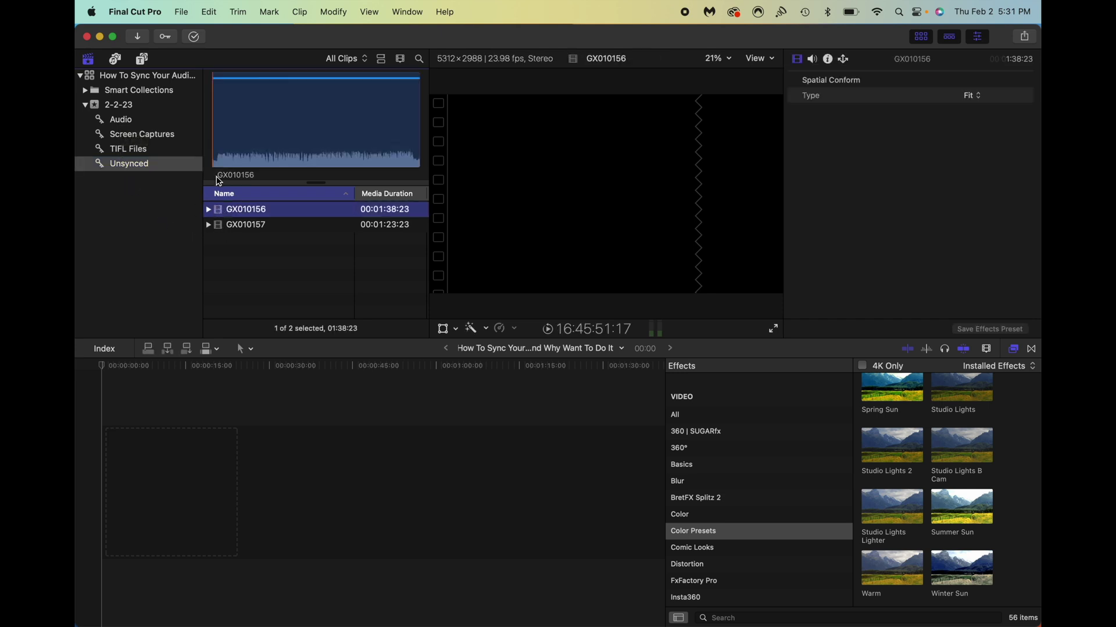
{"action": "left_click", "coordinate": [238, 153]}
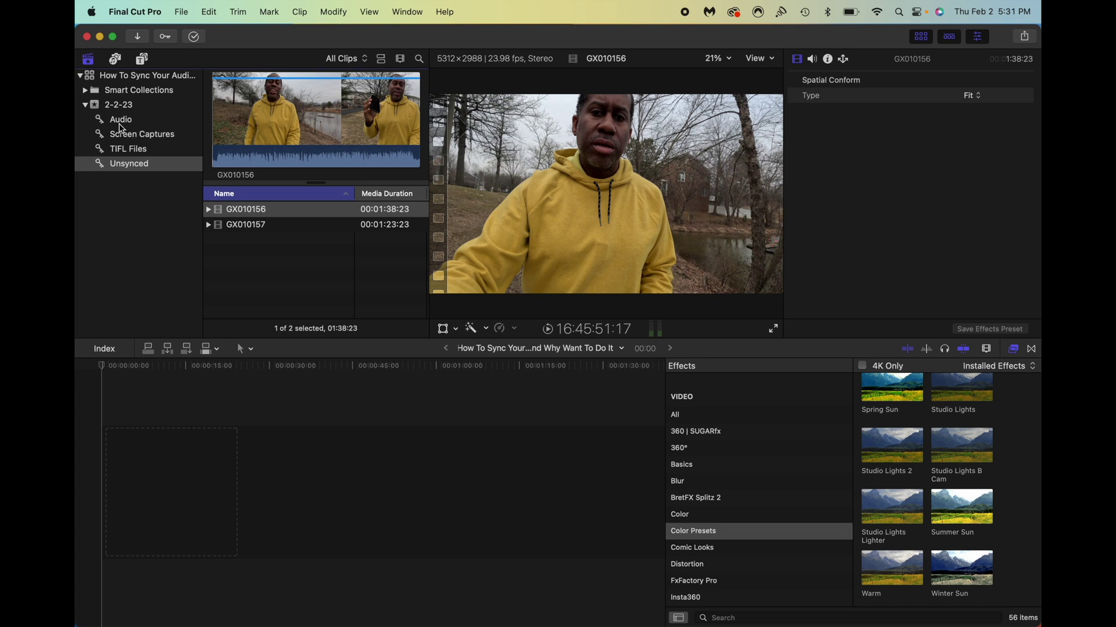
- Synchronize GX010156 with DJI_23_20230202_044325 in event 2-2-23, using audio for synchronization and disabling audio components on AV clips
{"action": "left_click", "coordinate": [94, 81]}
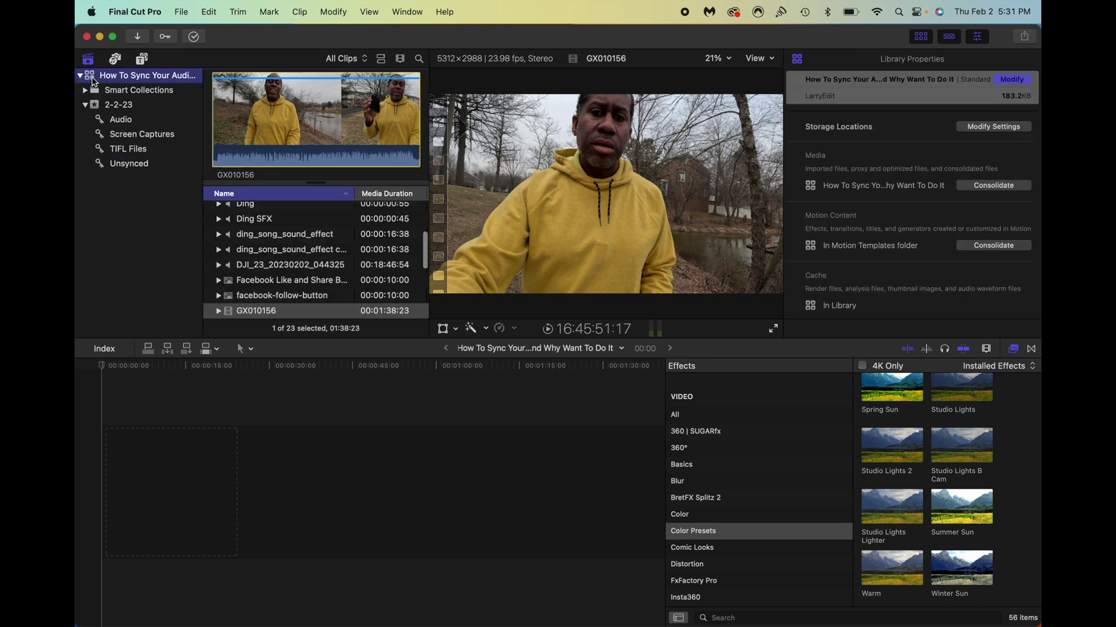
{"action": "scroll", "coordinate": [261, 258], "scroll_direction": "up", "scroll_amount": 10}
{"action": "scroll", "coordinate": [261, 257], "scroll_direction": "right", "scroll_amount": 1}
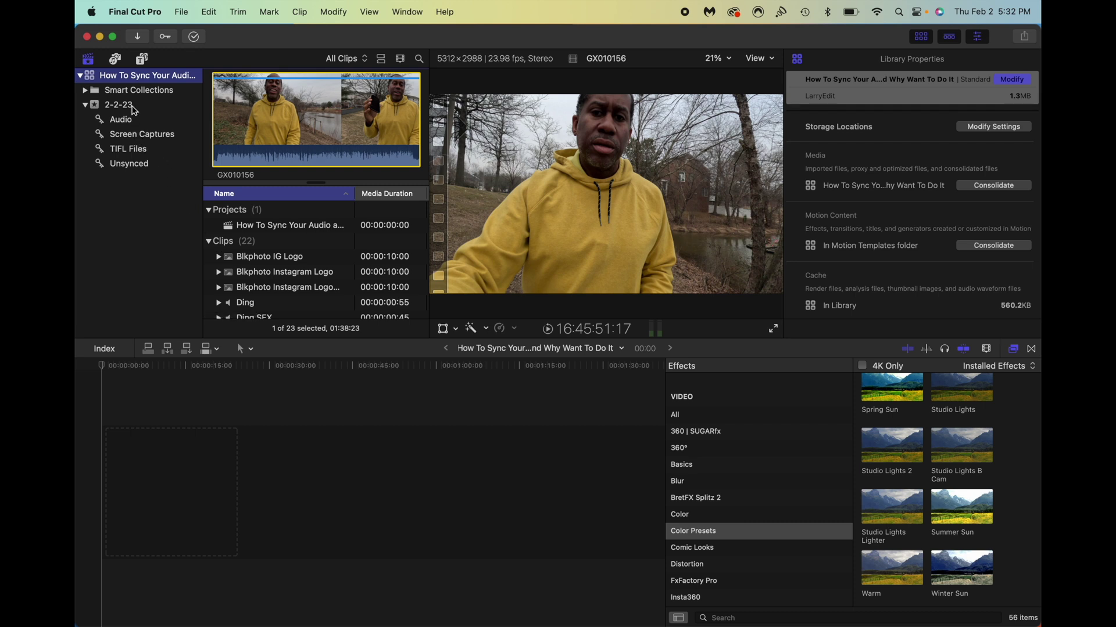
{"action": "scroll", "coordinate": [253, 270], "scroll_direction": "down", "scroll_amount": 10}
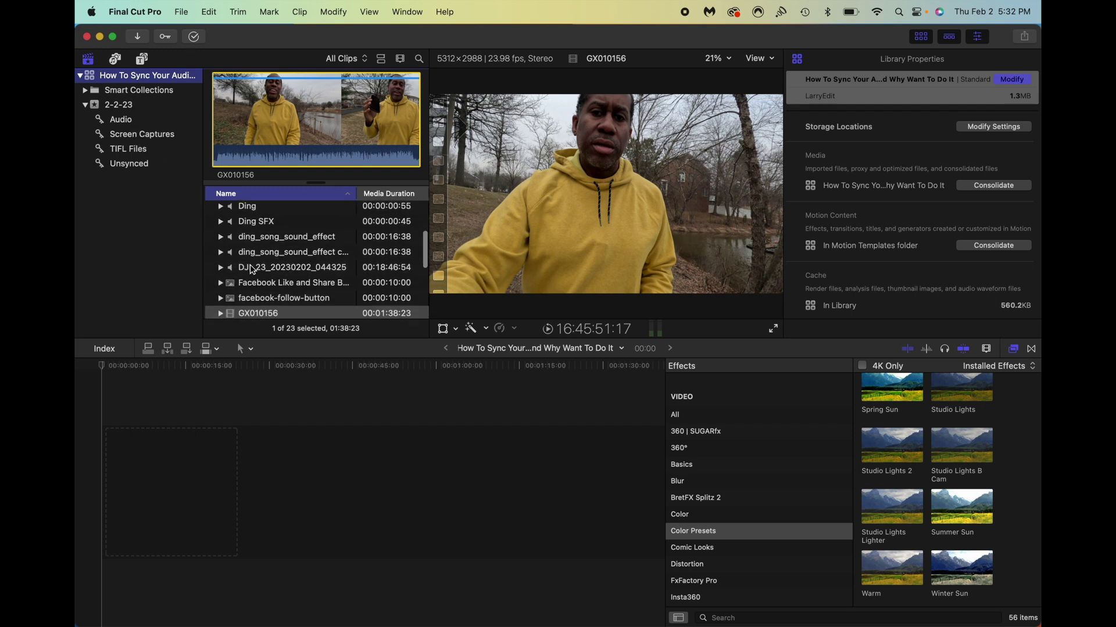
{"action": "scroll", "coordinate": [253, 270], "scroll_direction": "down", "scroll_amount": 2}
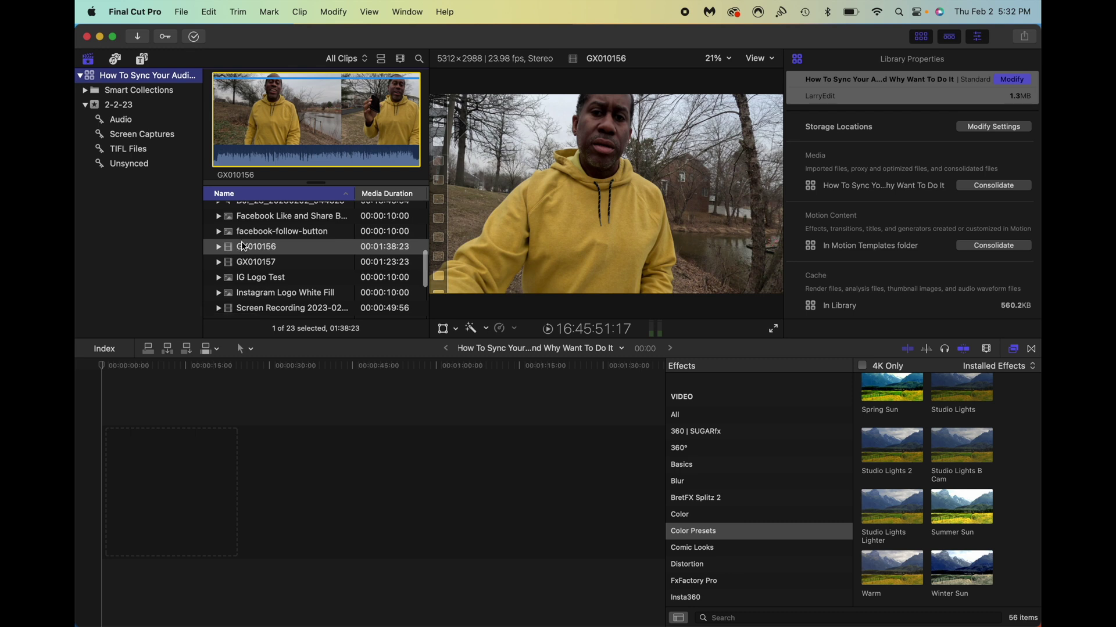
{"action": "scroll", "coordinate": [253, 265], "scroll_direction": "down", "scroll_amount": 7}
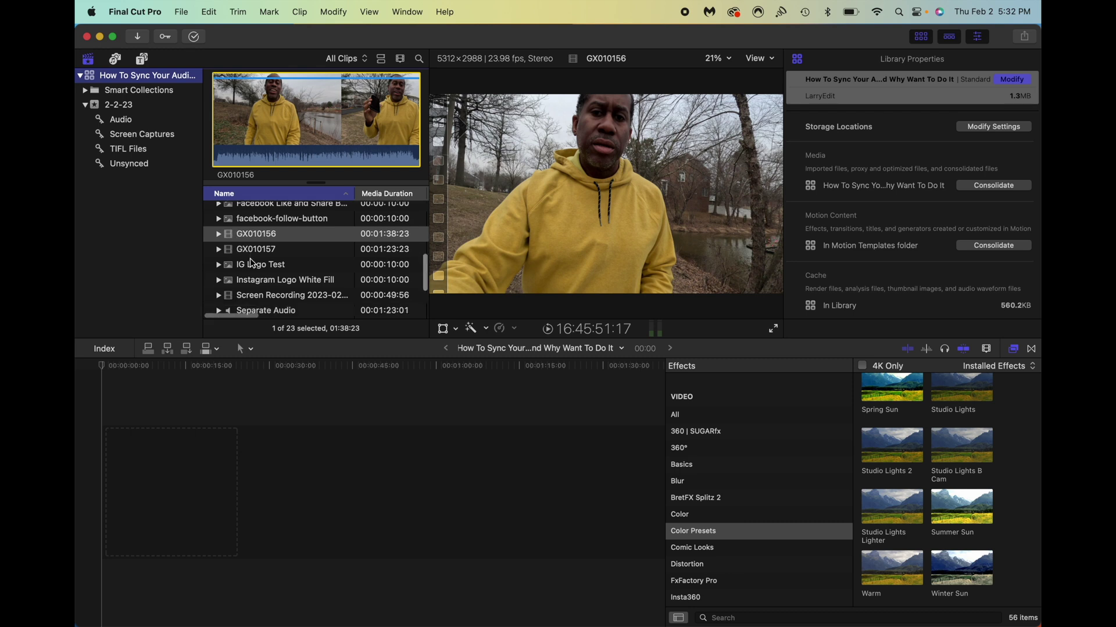
{"action": "scroll", "coordinate": [252, 263], "scroll_direction": "up", "scroll_amount": 8}
{"action": "scroll", "coordinate": [252, 263], "scroll_direction": "up", "scroll_amount": 4}
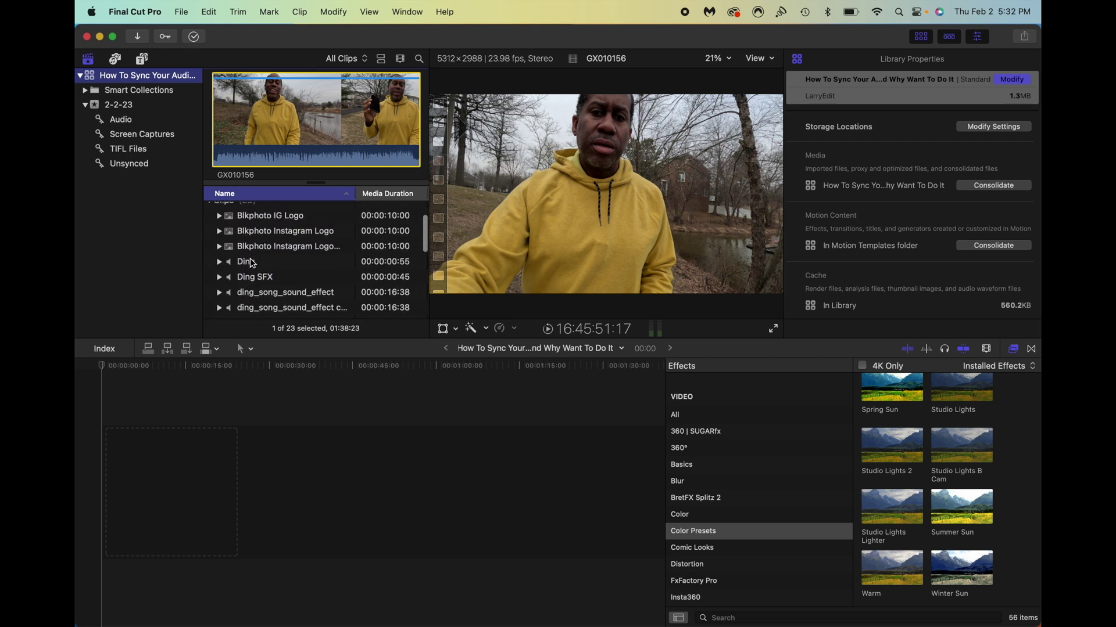
{"action": "scroll", "coordinate": [252, 263], "scroll_direction": "down", "scroll_amount": 4}
{"action": "scroll", "coordinate": [250, 257], "scroll_direction": "down", "scroll_amount": 3}
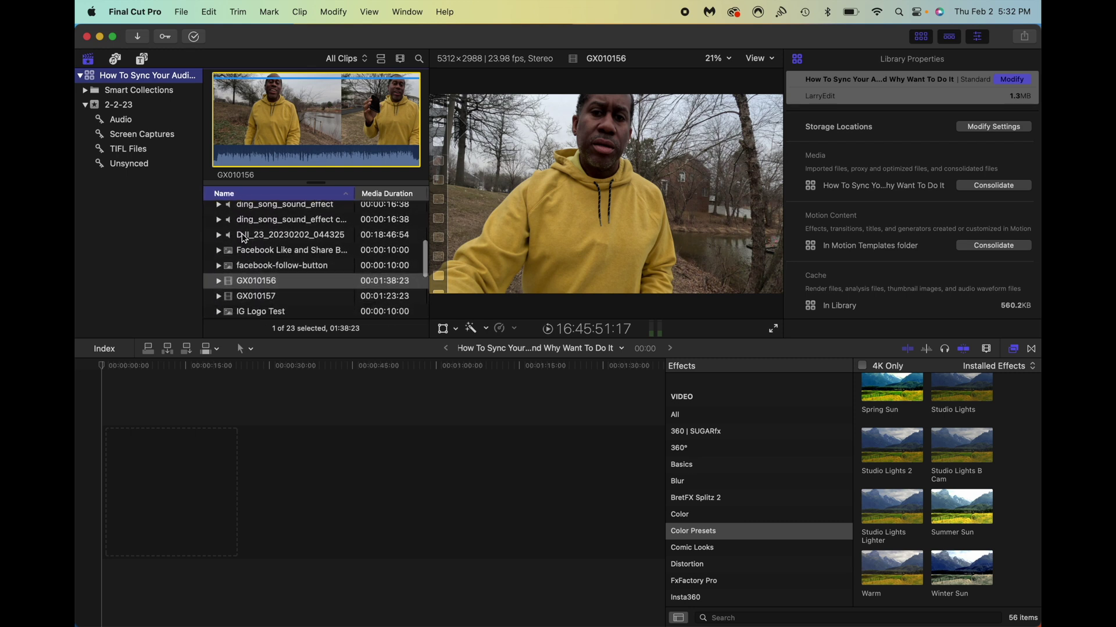
{"action": "left_click", "coordinate": [249, 235], "text": "super"}
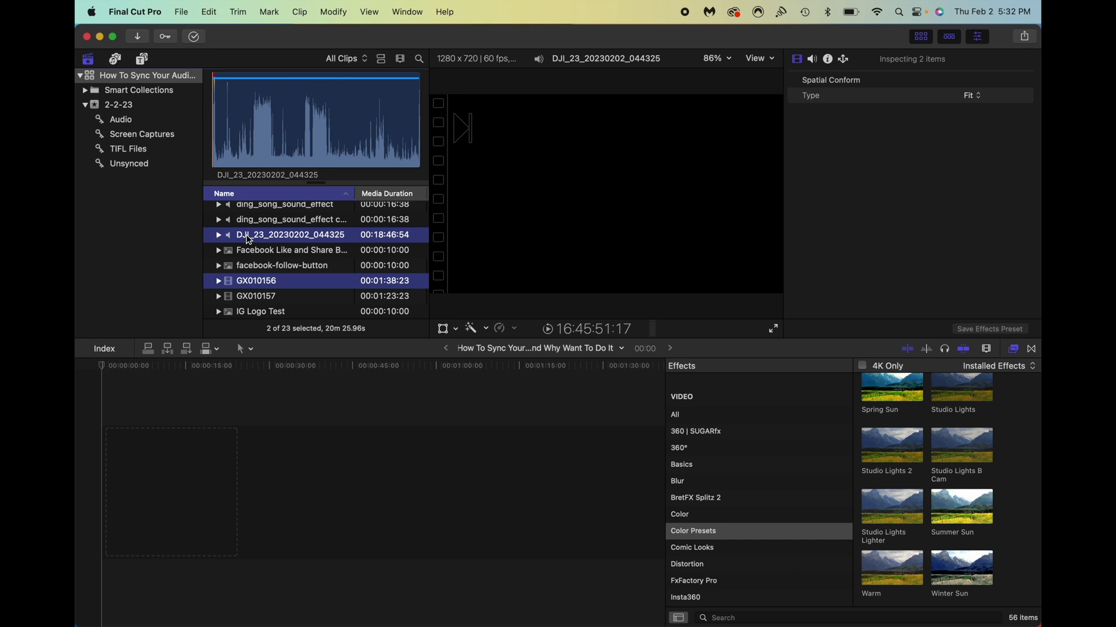
{"action": "right_click", "coordinate": [249, 240]}
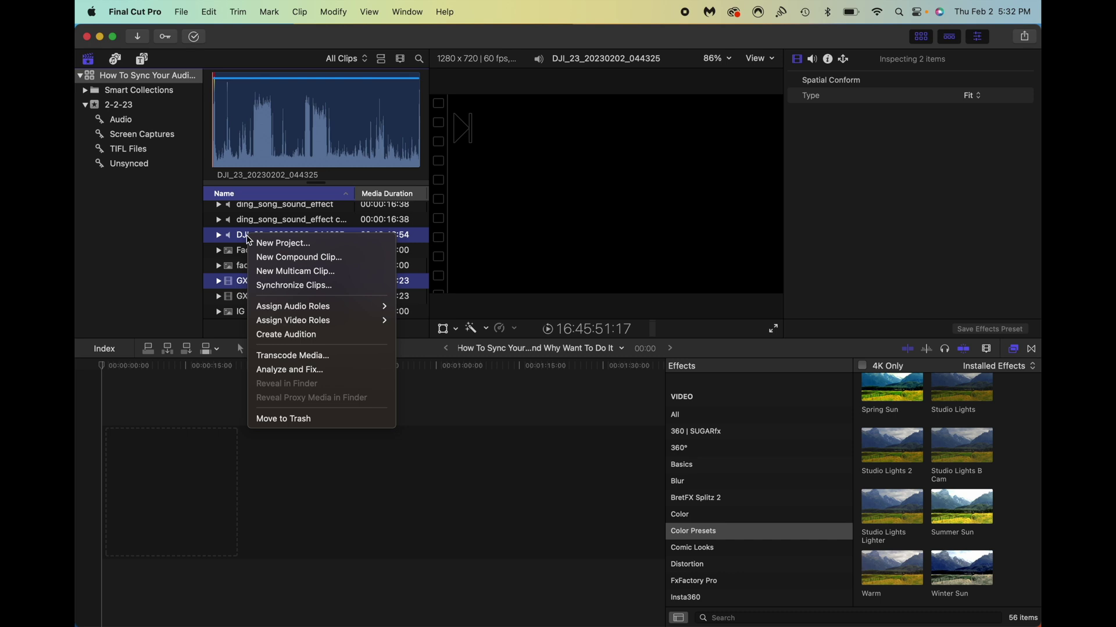
{"action": "left_click", "coordinate": [286, 288]}
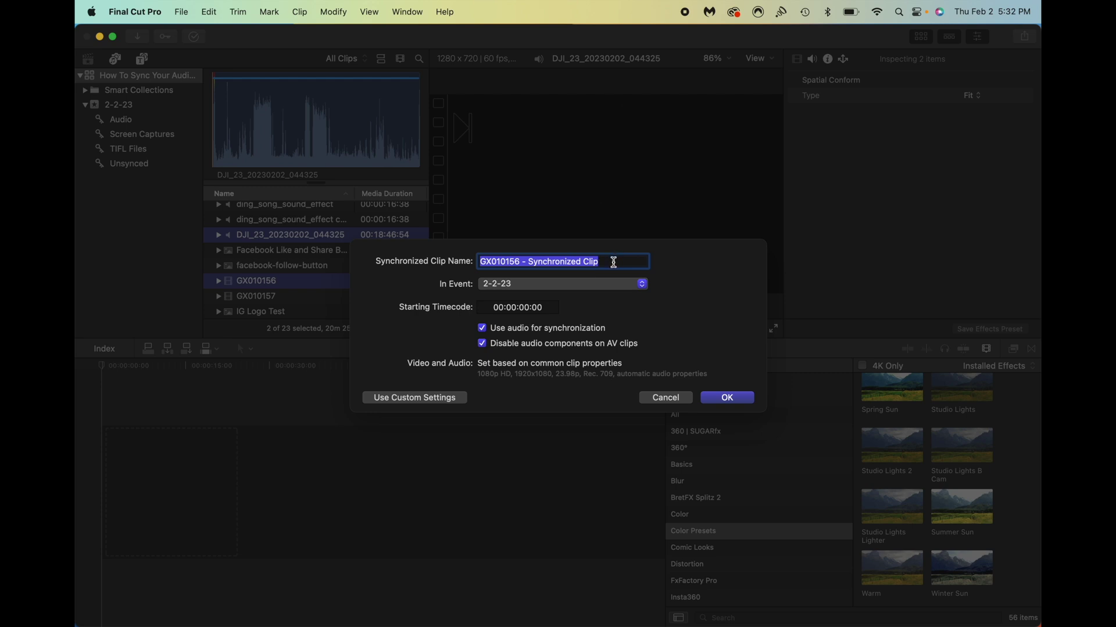
{"action": "left_click", "coordinate": [721, 398]}
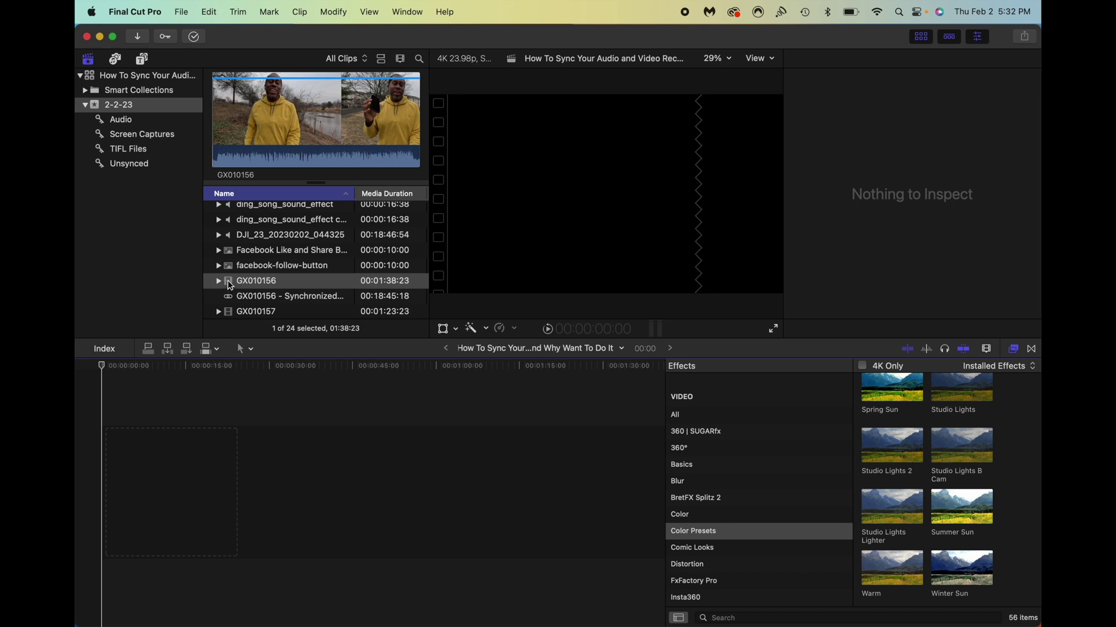
- Add GX010156 - Synchronized Clip to the start of the empty project timeline
{"action": "scroll", "coordinate": [230, 285], "scroll_direction": "down", "scroll_amount": 2}
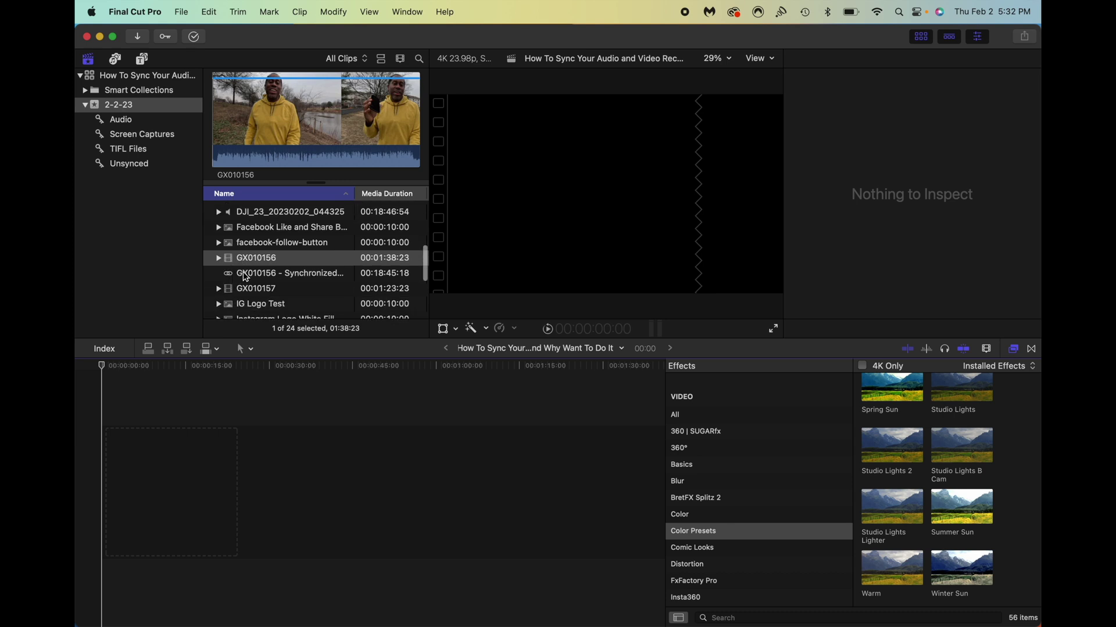
{"action": "left_click_drag", "start_coordinate": [238, 274], "coordinate": [204, 478]}
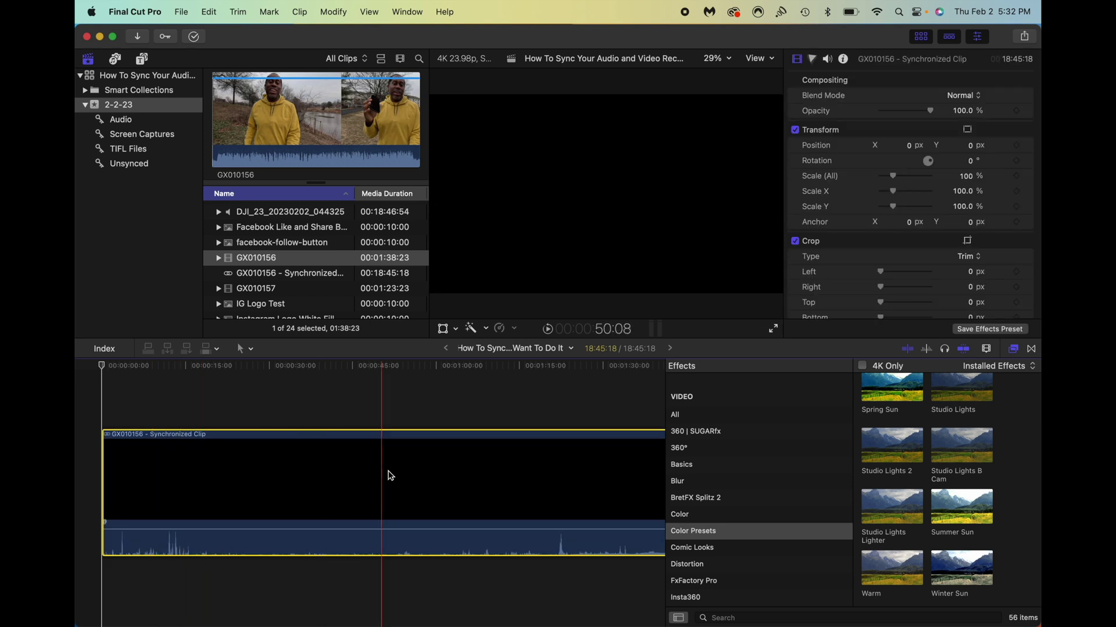
- Examine the synchronized clip along the timeline for where its video footage sits within the longer audio
{"action": "scroll", "coordinate": [389, 477], "scroll_direction": "right", "scroll_amount": 10}
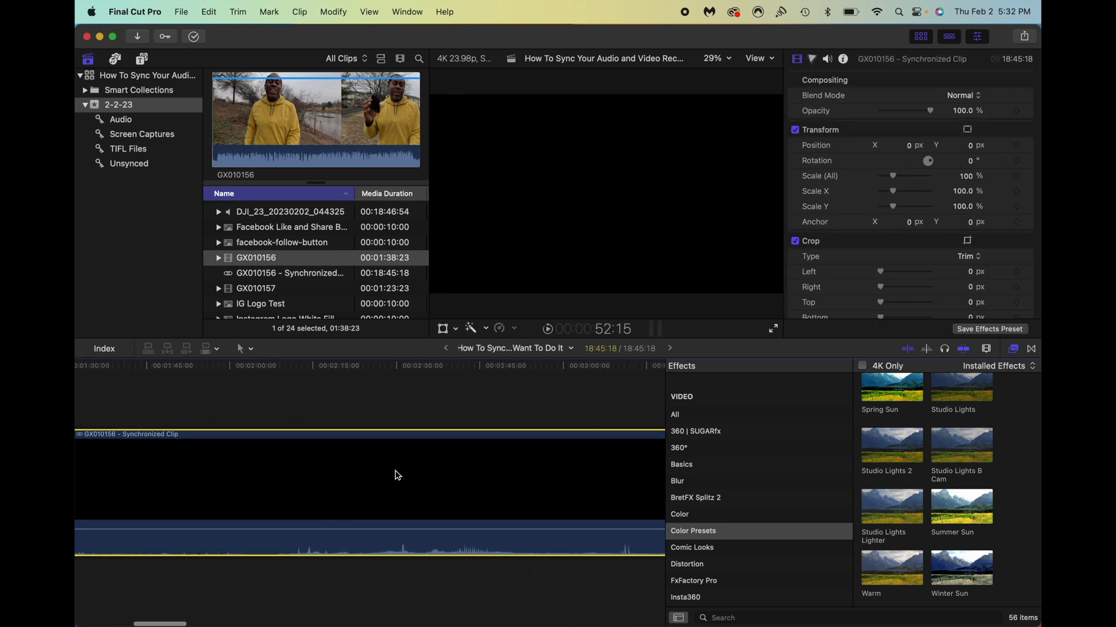
{"action": "scroll", "coordinate": [395, 475], "scroll_direction": "right", "scroll_amount": 8}
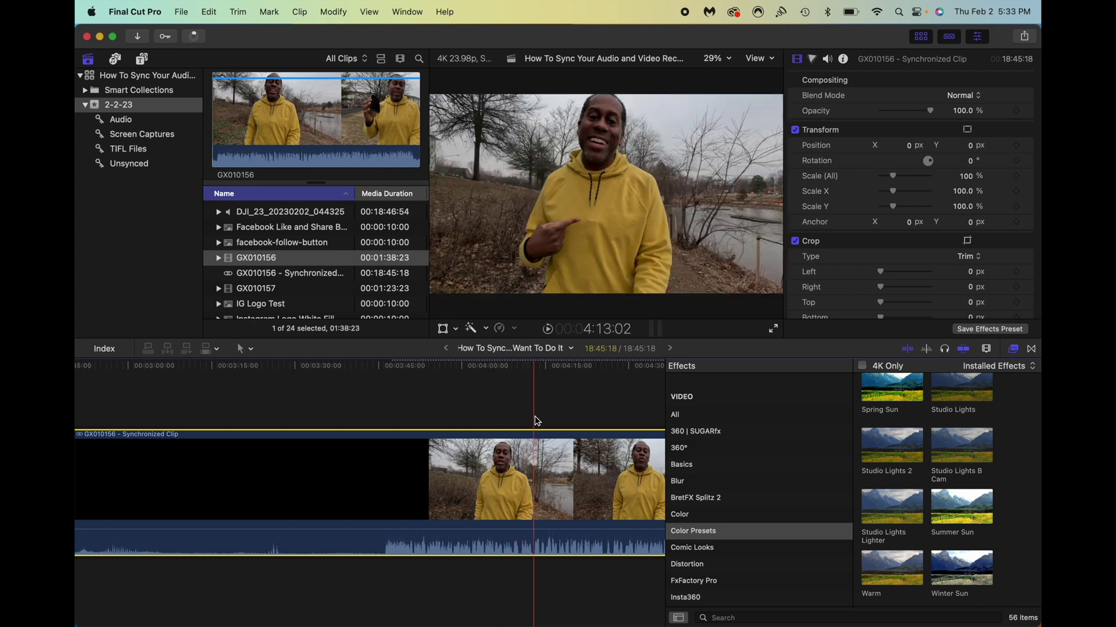
{"action": "scroll", "coordinate": [497, 421], "scroll_direction": "right", "scroll_amount": 5}
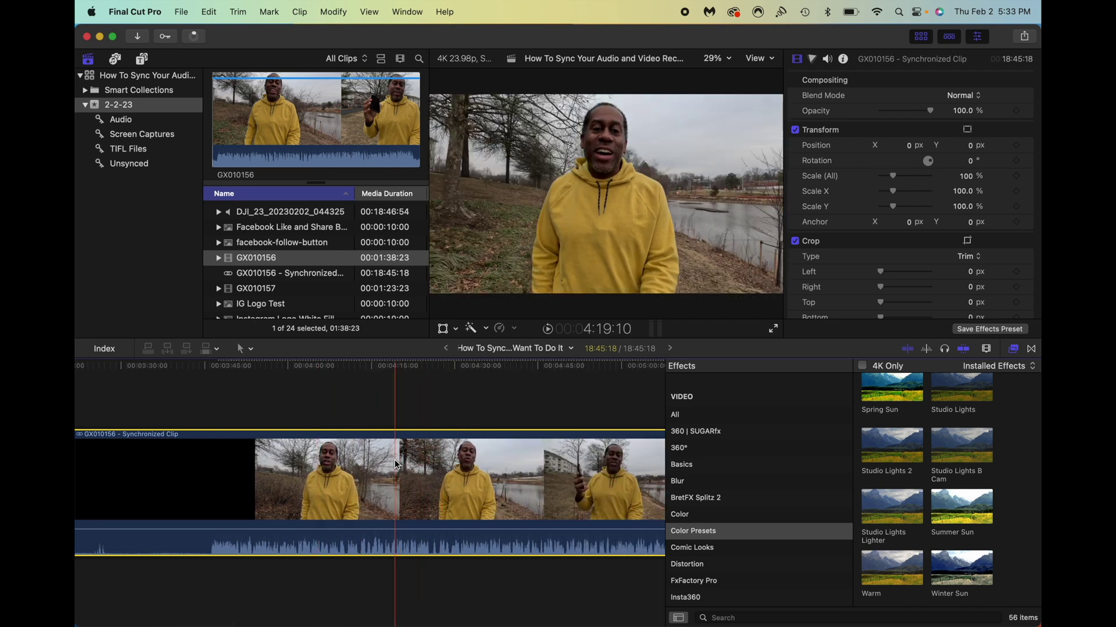
{"action": "key", "text": "End"}
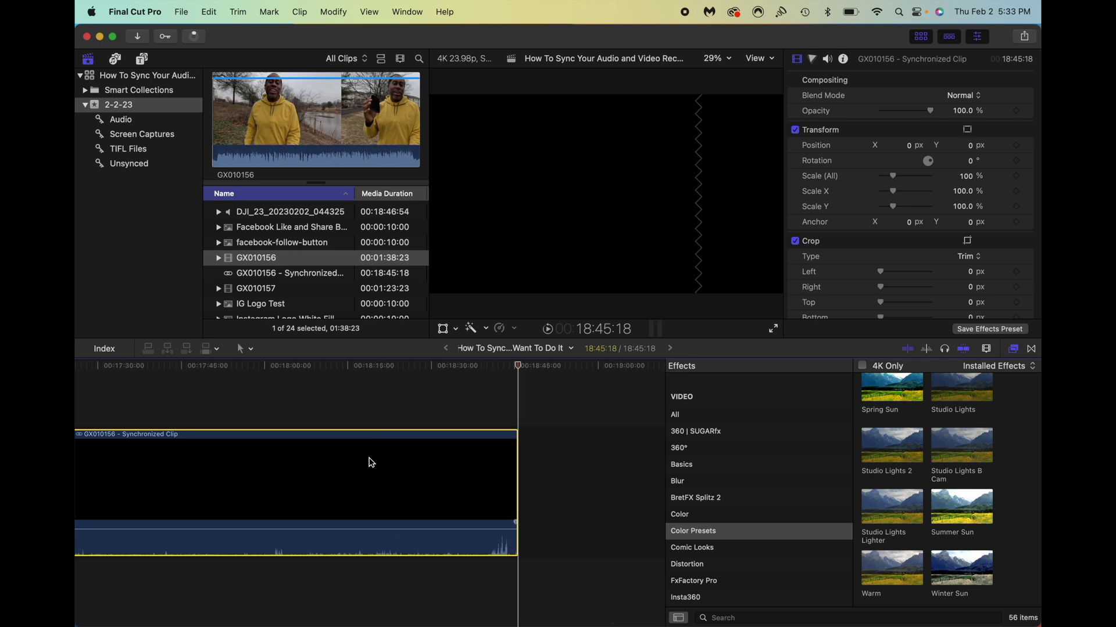
{"action": "scroll", "coordinate": [349, 442], "scroll_direction": "left", "scroll_amount": 10}
{"action": "left_click", "coordinate": [319, 391]}
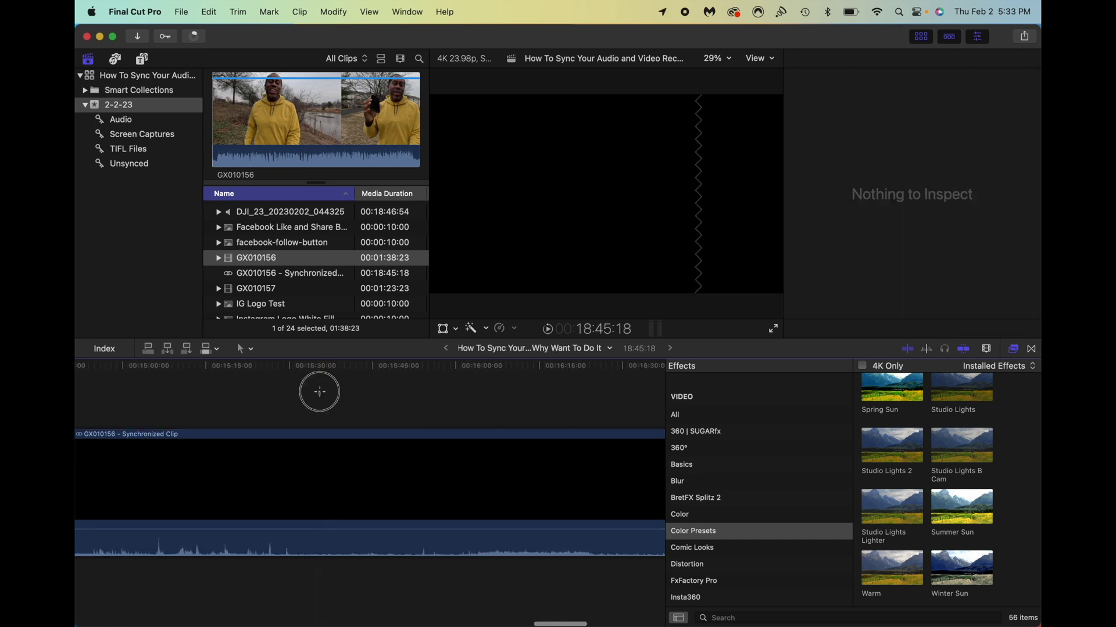
{"action": "scroll", "coordinate": [318, 393], "scroll_direction": "left", "scroll_amount": 20}
{"action": "left_click", "coordinate": [317, 391]}
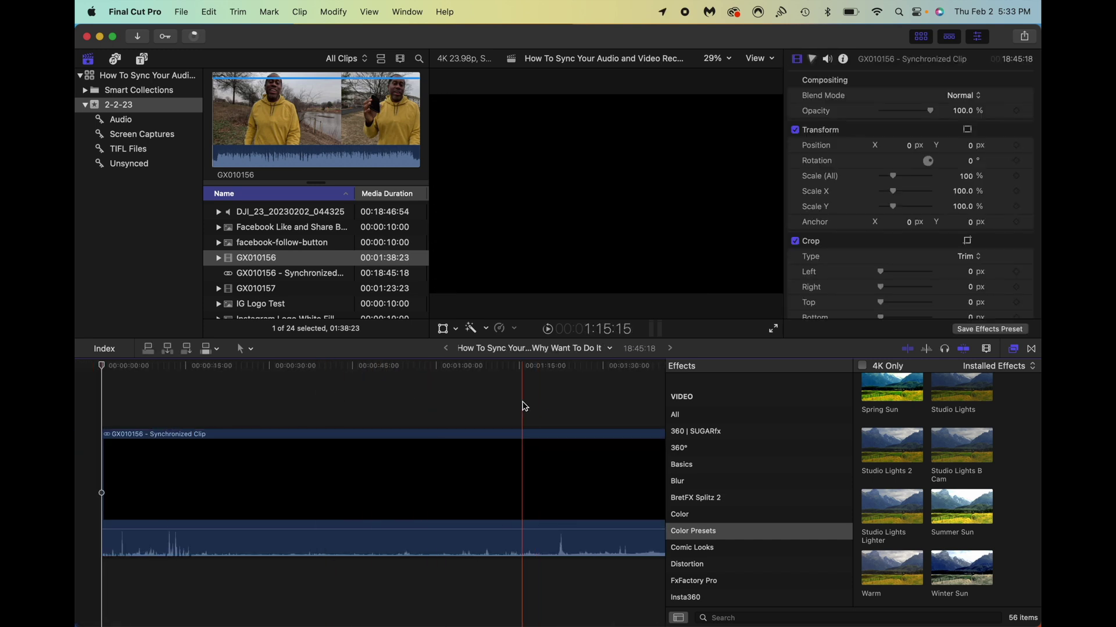
- Cut the synchronized clip at about 3:39, shortly before the speech and video begin, and delete the leading part
{"action": "scroll", "coordinate": [520, 406], "scroll_direction": "right", "scroll_amount": 2}
{"action": "scroll", "coordinate": [523, 407], "scroll_direction": "right", "scroll_amount": 5}
{"action": "key", "text": "b"}
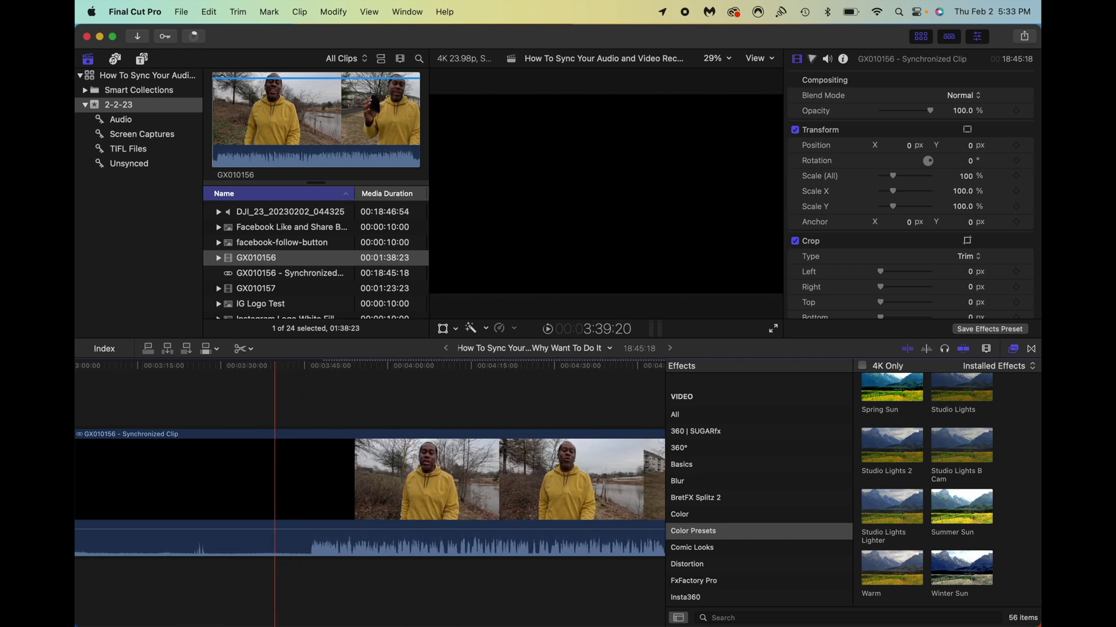
{"action": "left_click", "coordinate": [274, 453]}
{"action": "key", "text": "a"}
{"action": "left_click", "coordinate": [237, 453]}
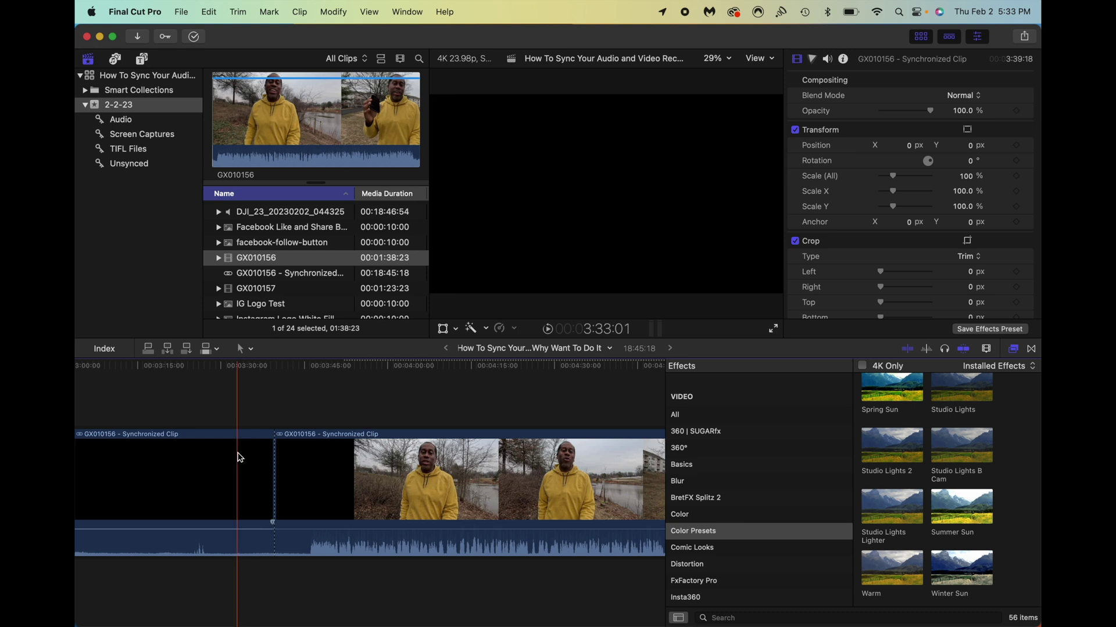
{"action": "key", "text": "Delete"}
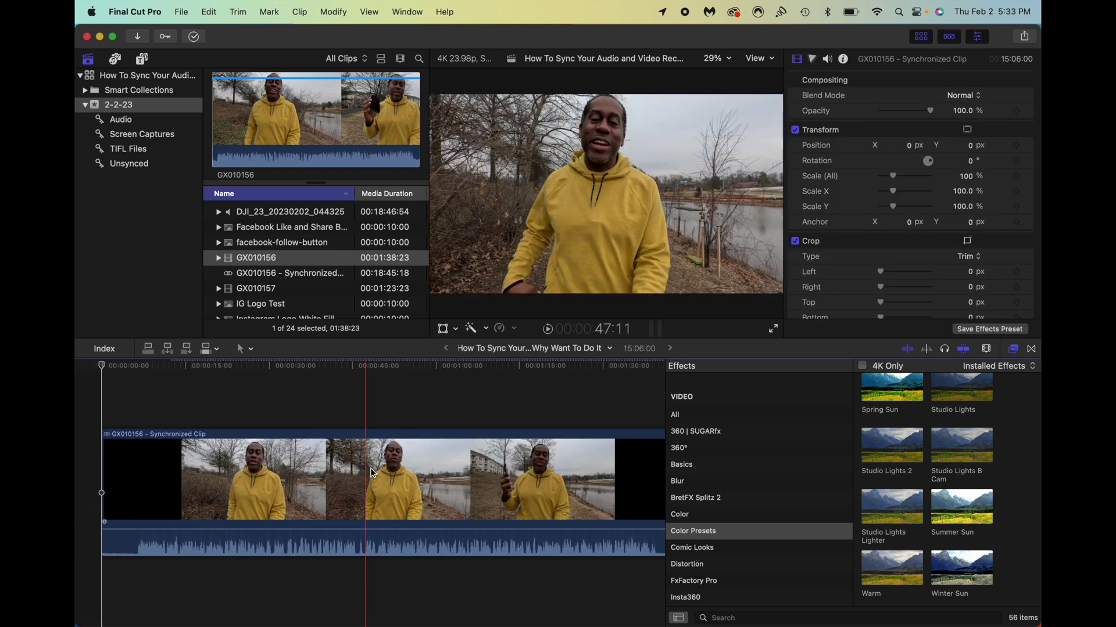
- Cut the synchronized clip at about 1:43, just after the video and speech end, and delete the trailing part
{"action": "scroll", "coordinate": [325, 471], "scroll_direction": "right", "scroll_amount": 10}
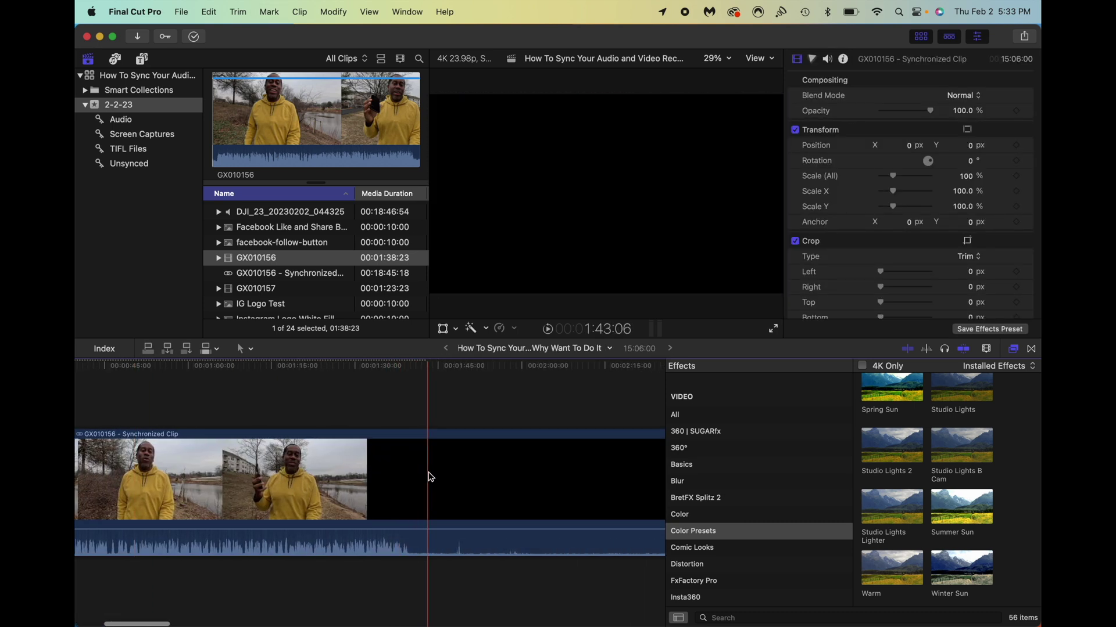
{"action": "key", "text": "b"}
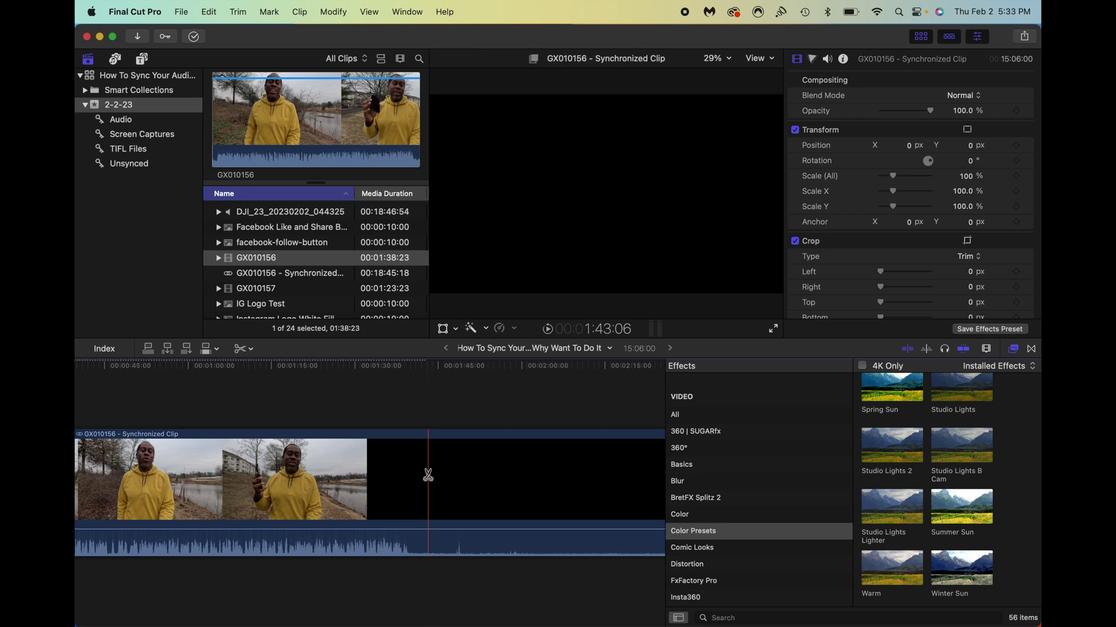
{"action": "left_click", "coordinate": [428, 477]}
{"action": "key", "text": "a"}
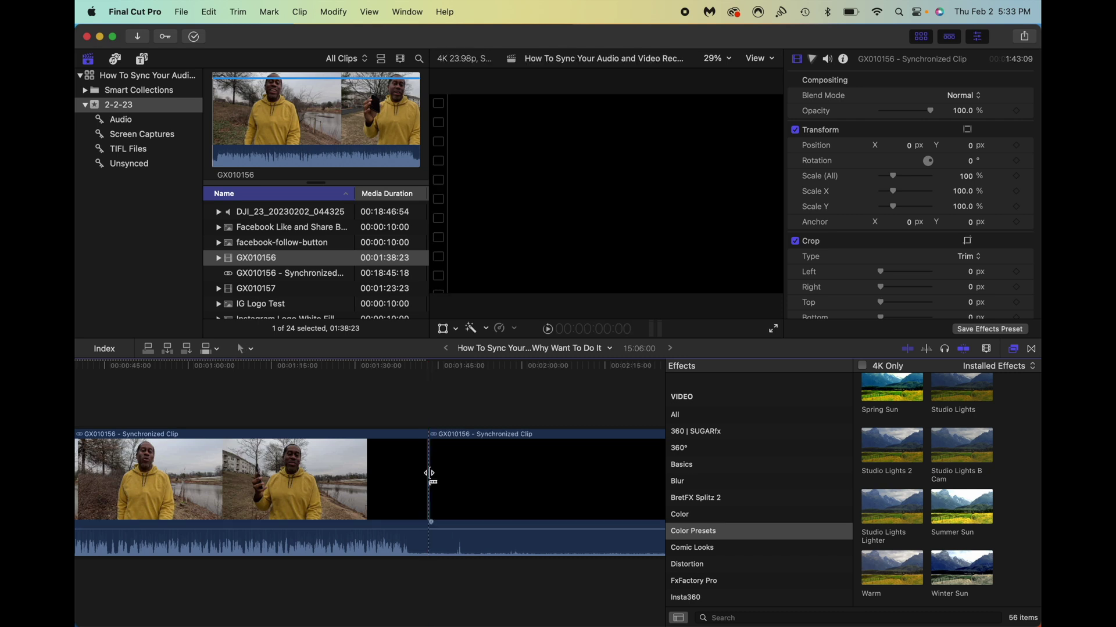
{"action": "left_click", "coordinate": [482, 477]}
{"action": "key", "text": "Delete"}
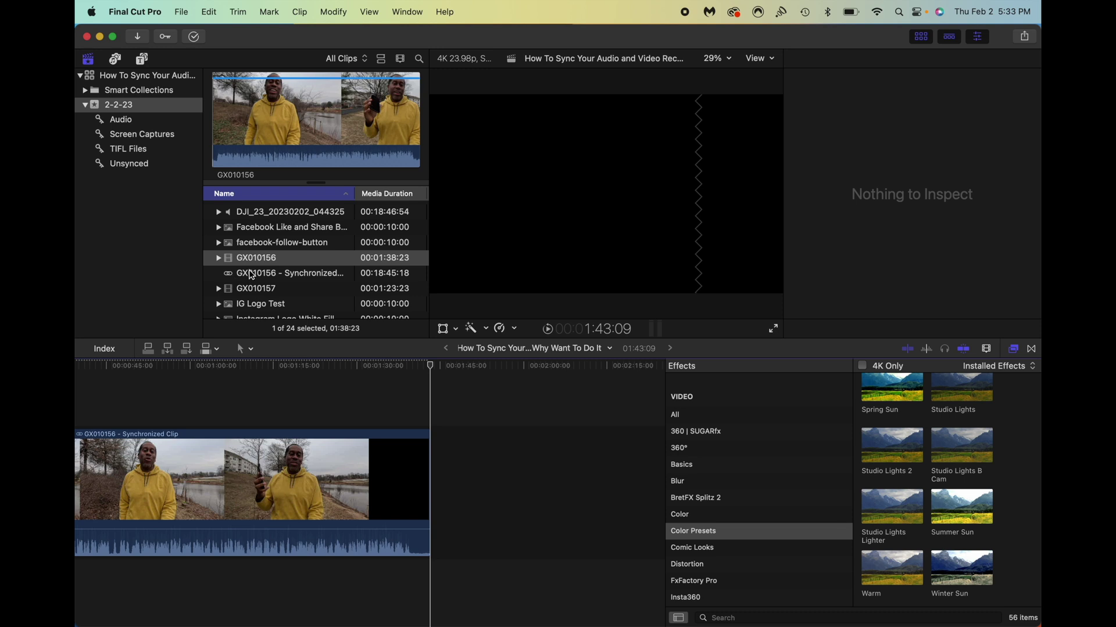
- Synchronize GX010157 with Separate Audio as GX010157 - Synchronized Clip in event 2-2-23, using audio for synchronization and disabling audio components on AV clips
{"action": "scroll", "coordinate": [252, 273], "scroll_direction": "up", "scroll_amount": 6}
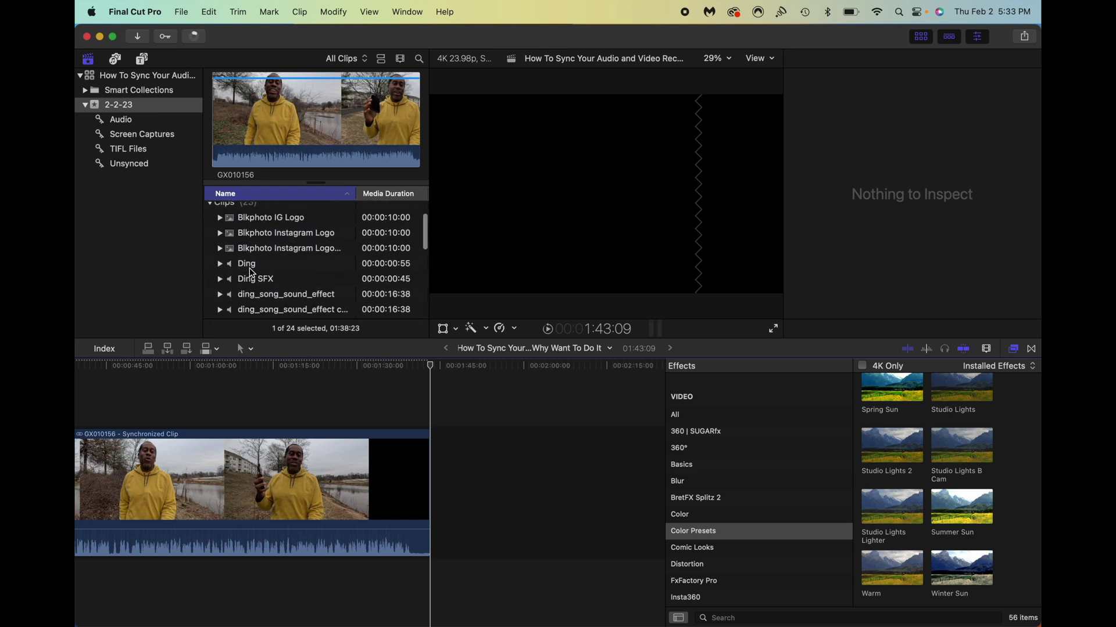
{"action": "scroll", "coordinate": [252, 273], "scroll_direction": "down", "scroll_amount": 8}
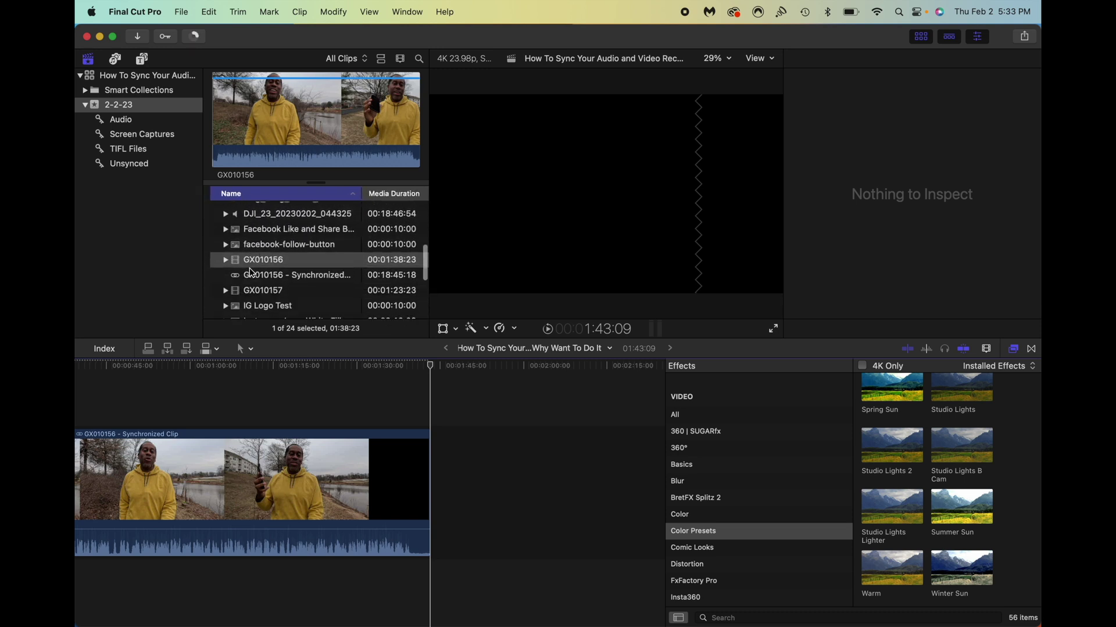
{"action": "scroll", "coordinate": [252, 273], "scroll_direction": "down", "scroll_amount": 2}
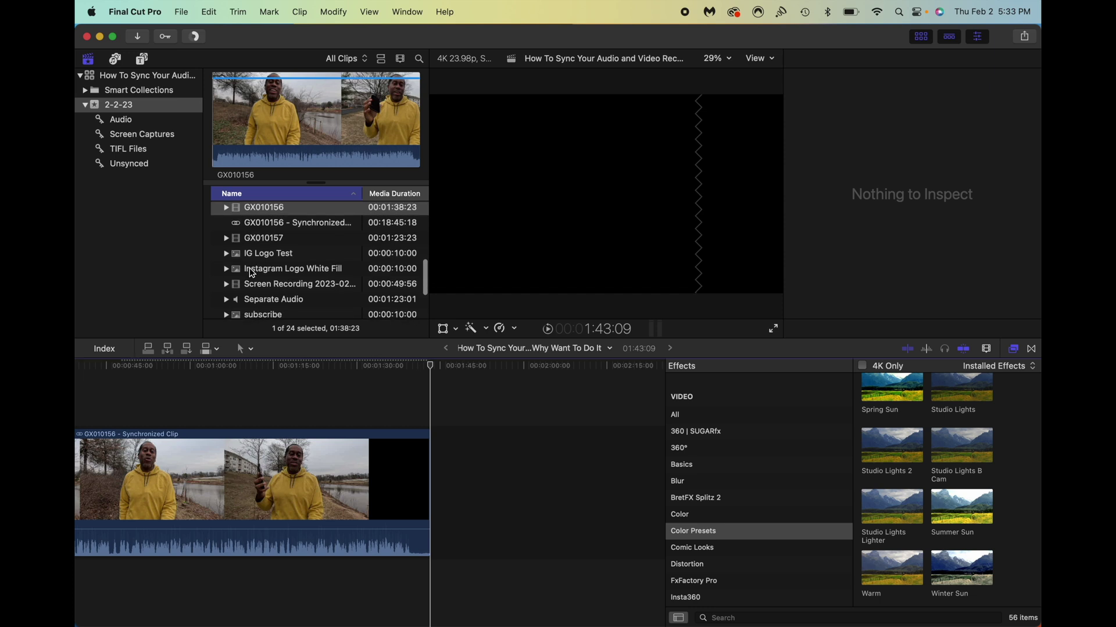
{"action": "scroll", "coordinate": [252, 273], "scroll_direction": "down", "scroll_amount": 2}
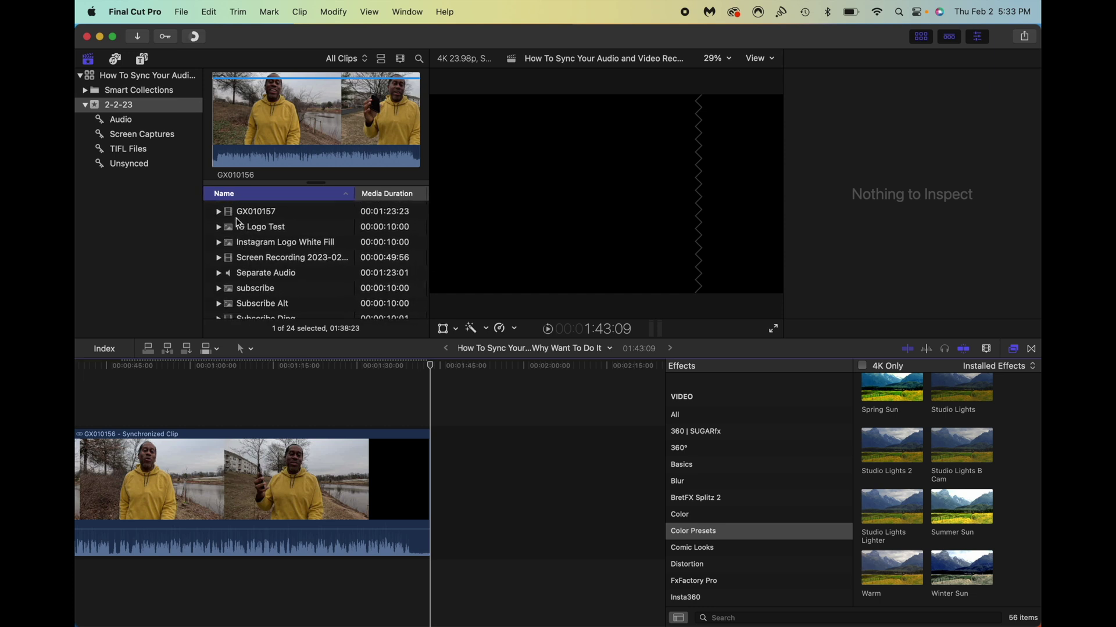
{"action": "left_click", "coordinate": [231, 216]}
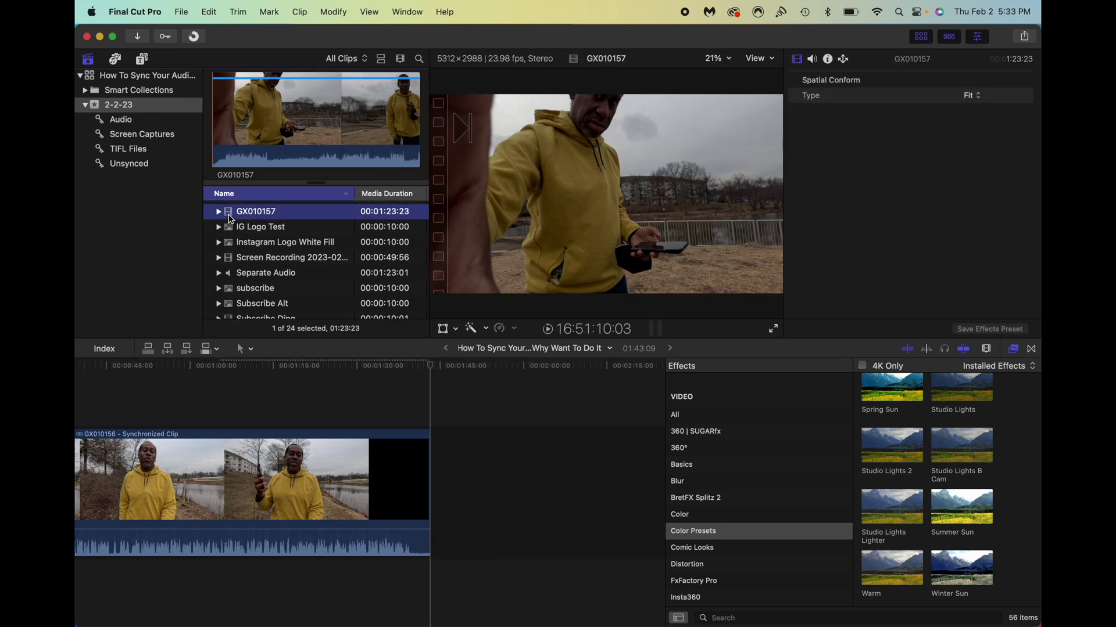
{"action": "left_click", "coordinate": [254, 276], "text": "super"}
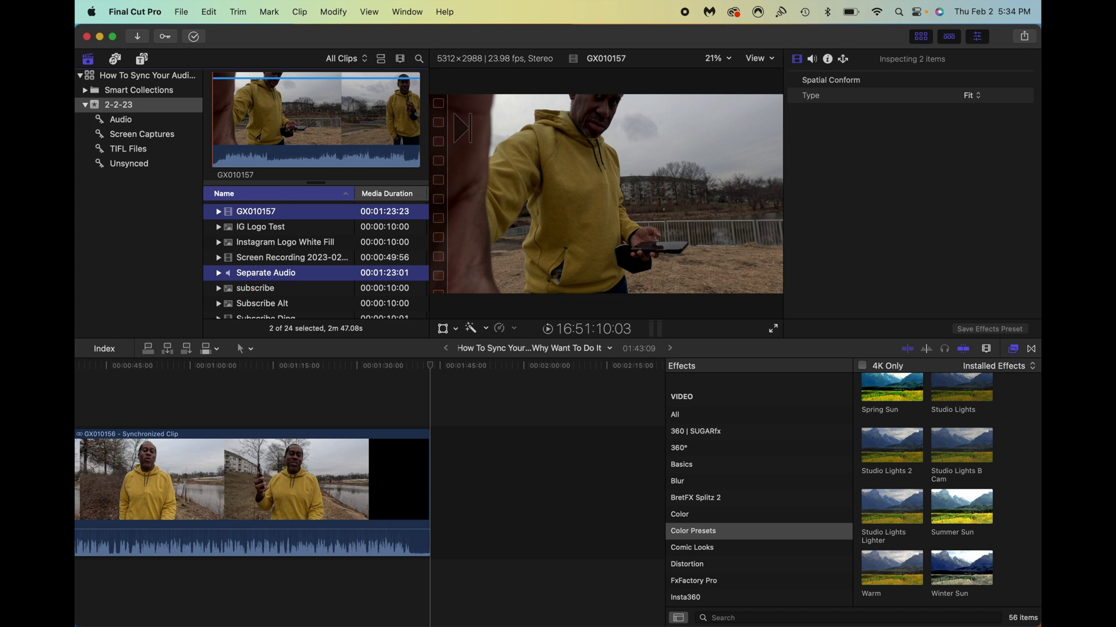
{"action": "left_click", "coordinate": [255, 276], "text": "super"}
{"action": "left_click", "coordinate": [255, 276], "text": "super"}
{"action": "scroll", "coordinate": [256, 275], "scroll_direction": "up", "scroll_amount": 1}
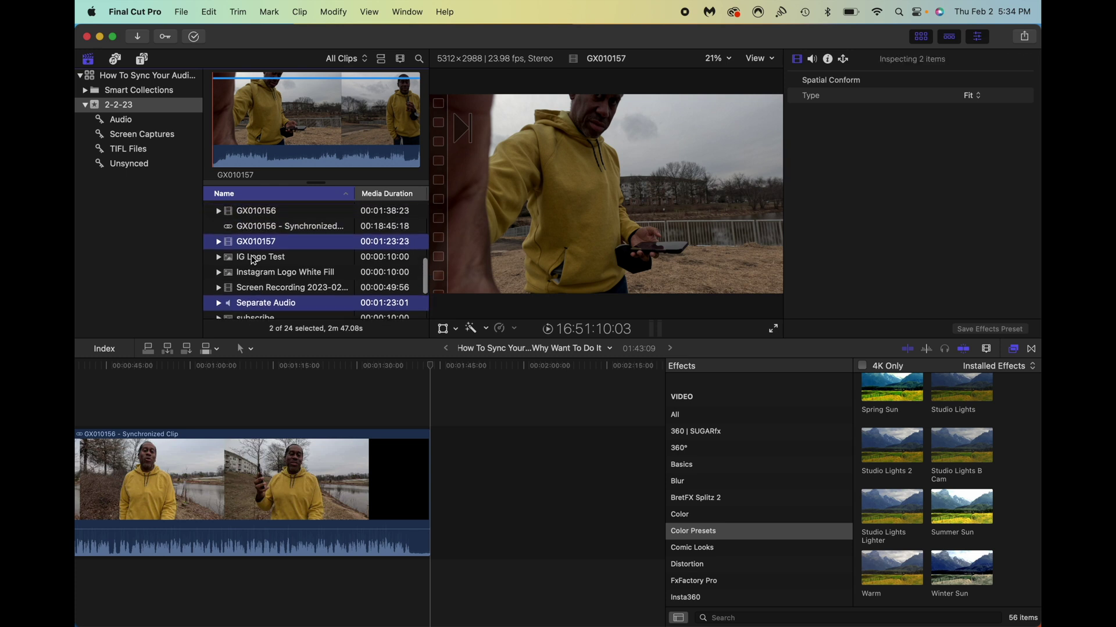
{"action": "right_click", "coordinate": [252, 310]}
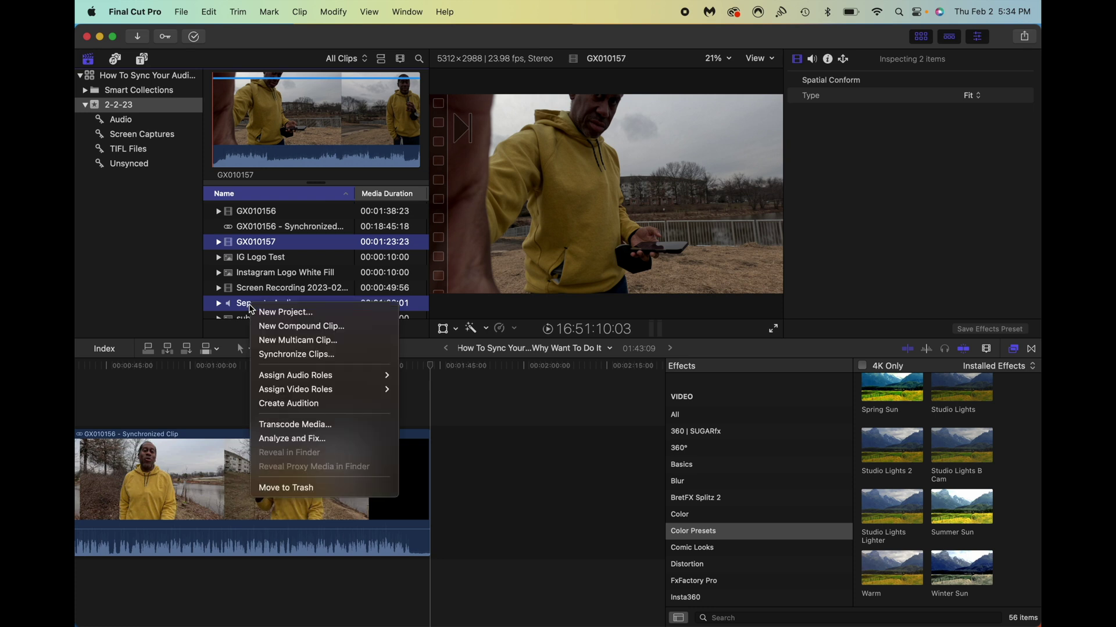
{"action": "left_click", "coordinate": [281, 355]}
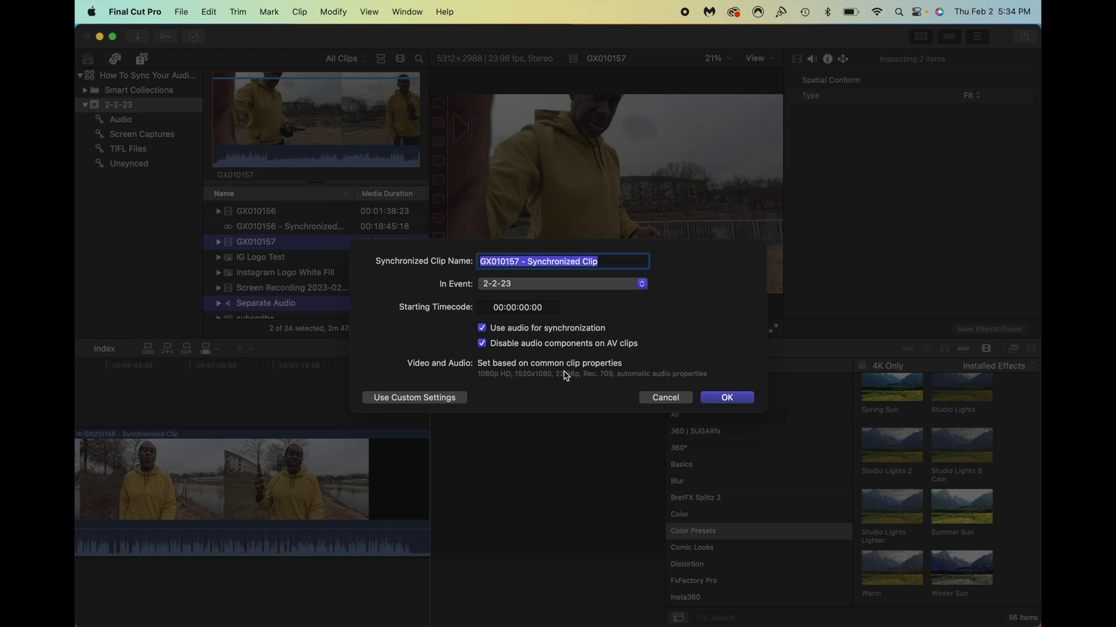
{"action": "left_click", "coordinate": [726, 399]}
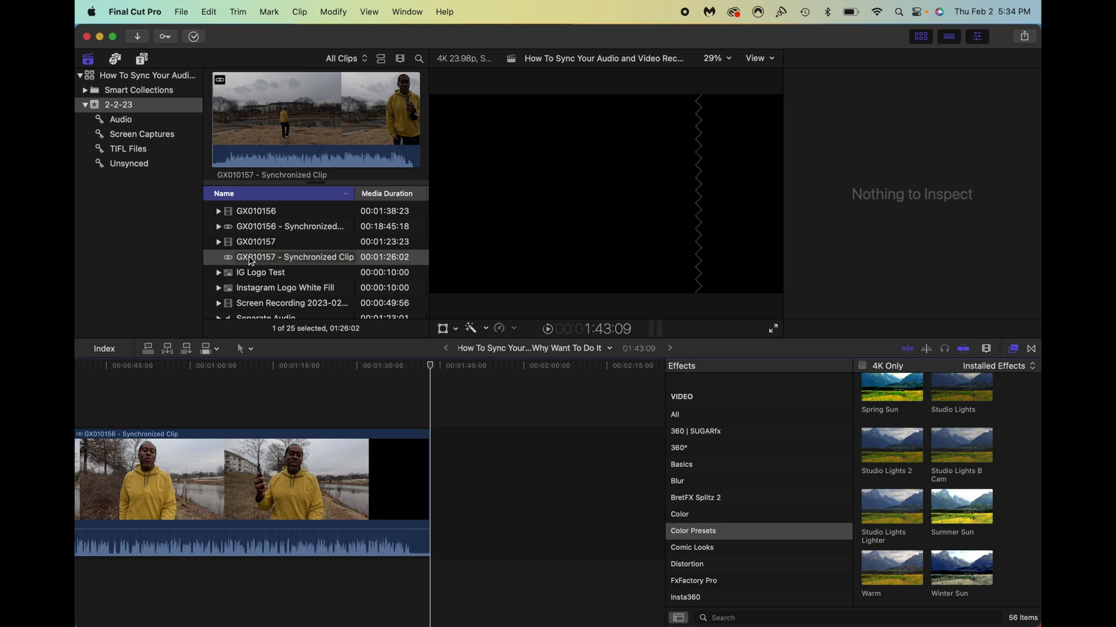
- Append GX010157 - Synchronized Clip to the timeline directly after the GX010156 synchronized clip
{"action": "left_click_drag", "start_coordinate": [251, 263], "coordinate": [432, 477]}
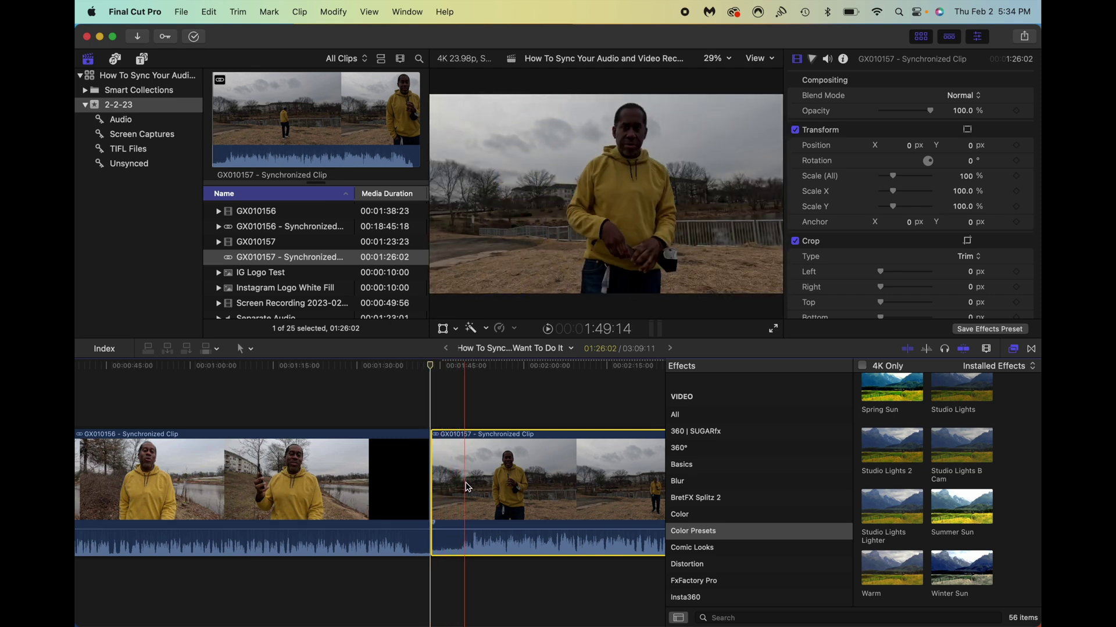
{"action": "scroll", "coordinate": [511, 479], "scroll_direction": "right", "scroll_amount": 10}
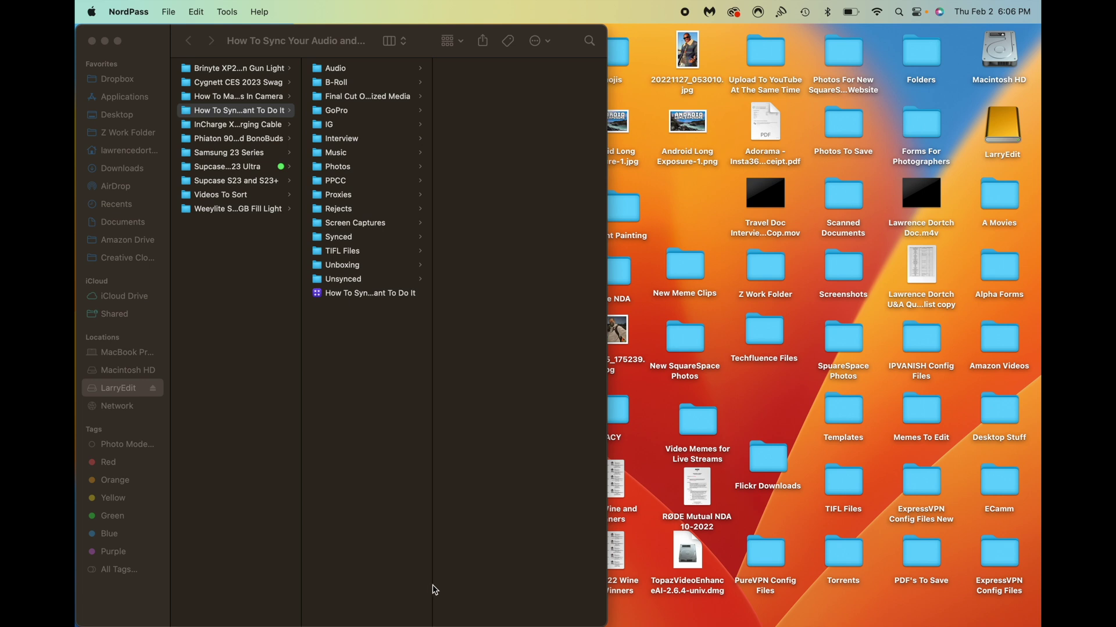
- Switch to PluralEyes 4 and add DJI_23_20230202_044325.WAV from the project's Audio folder as media
{"action": "mouse_move", "coordinate": [427, 624]}
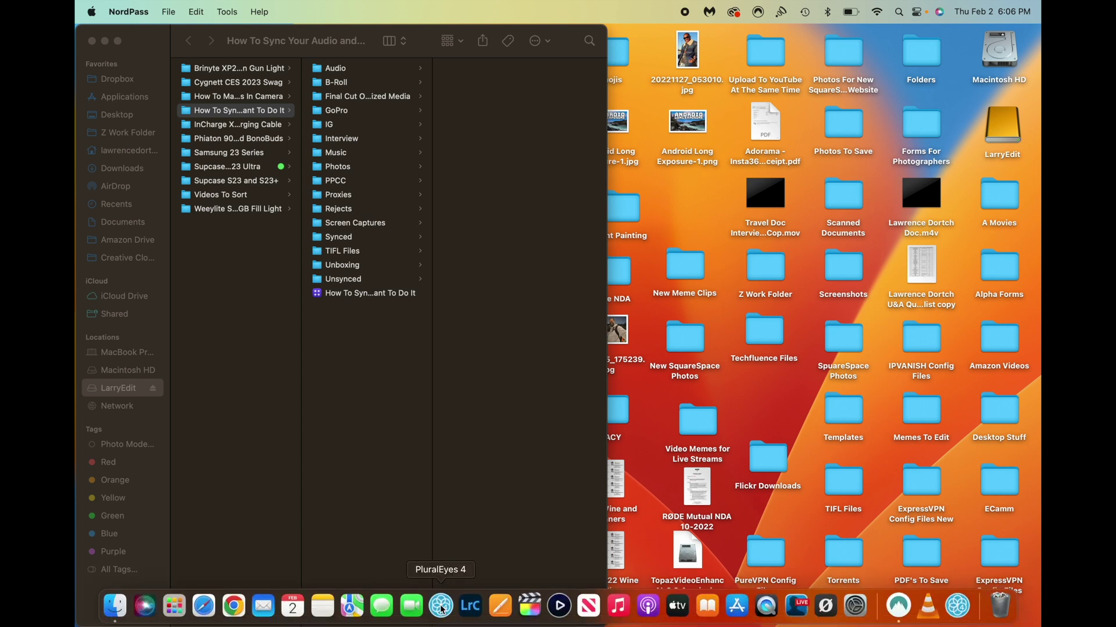
{"action": "left_click", "coordinate": [442, 607]}
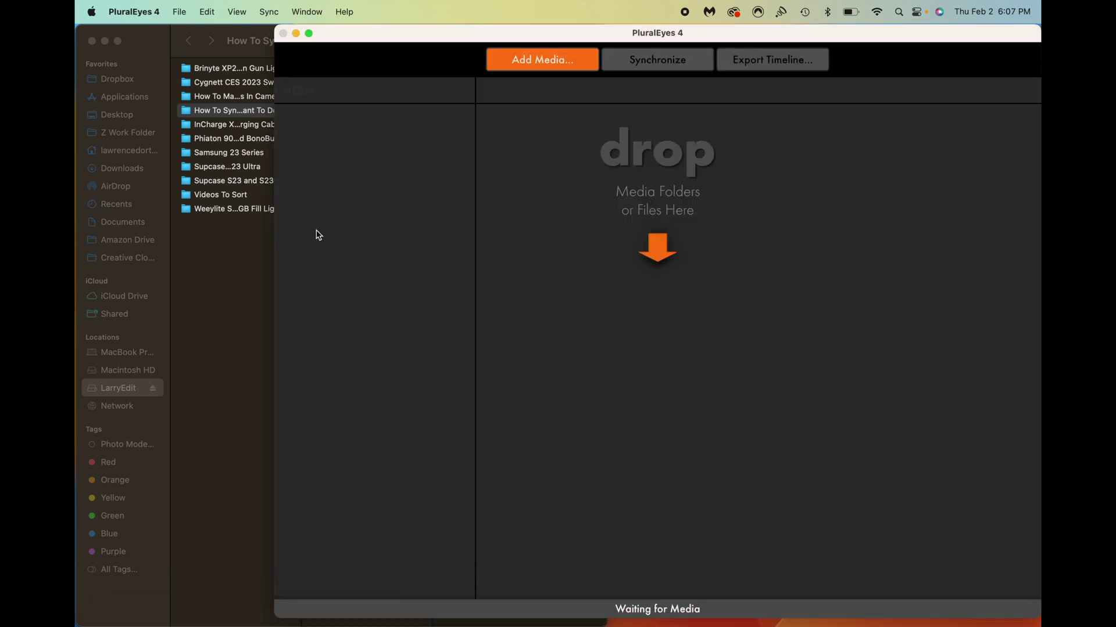
{"action": "left_click", "coordinate": [154, 47]}
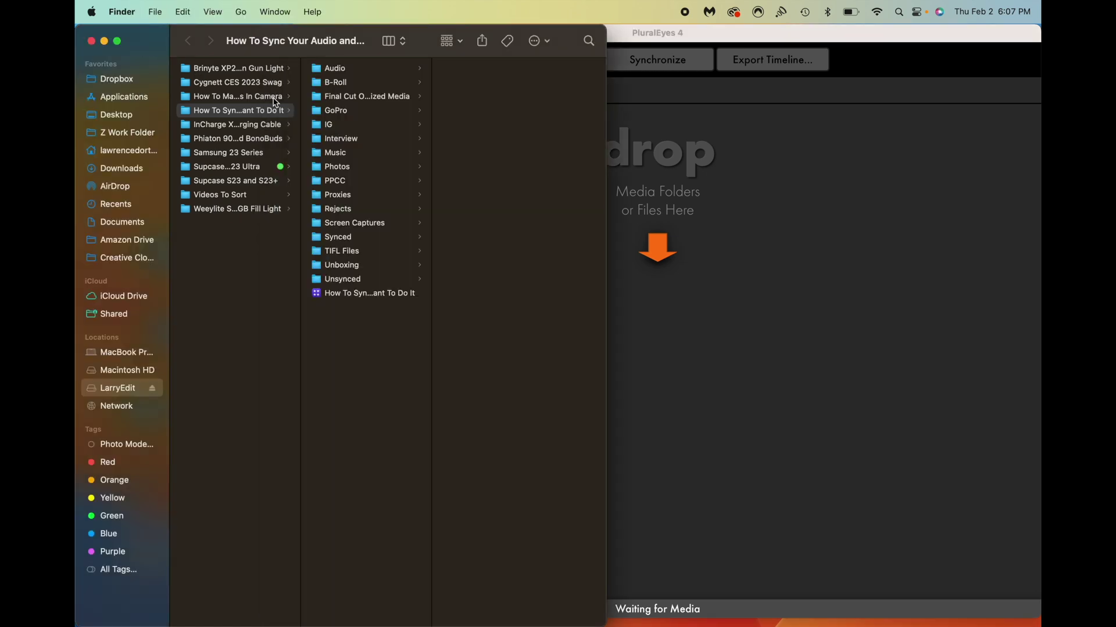
{"action": "left_click", "coordinate": [322, 71]}
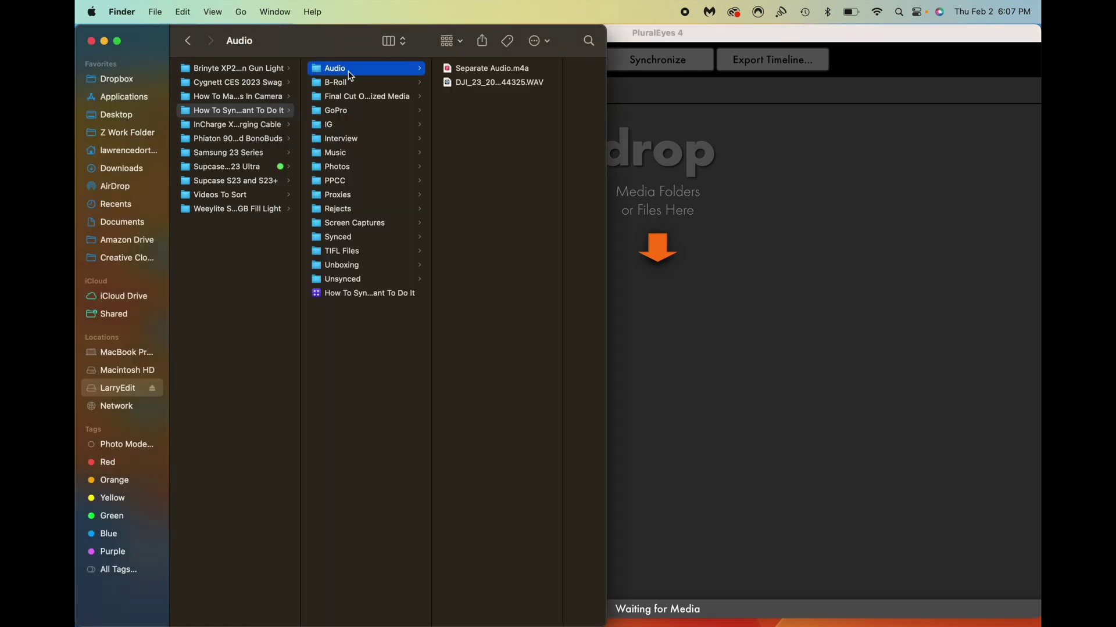
{"action": "left_click_drag", "start_coordinate": [447, 83], "coordinate": [653, 183]}
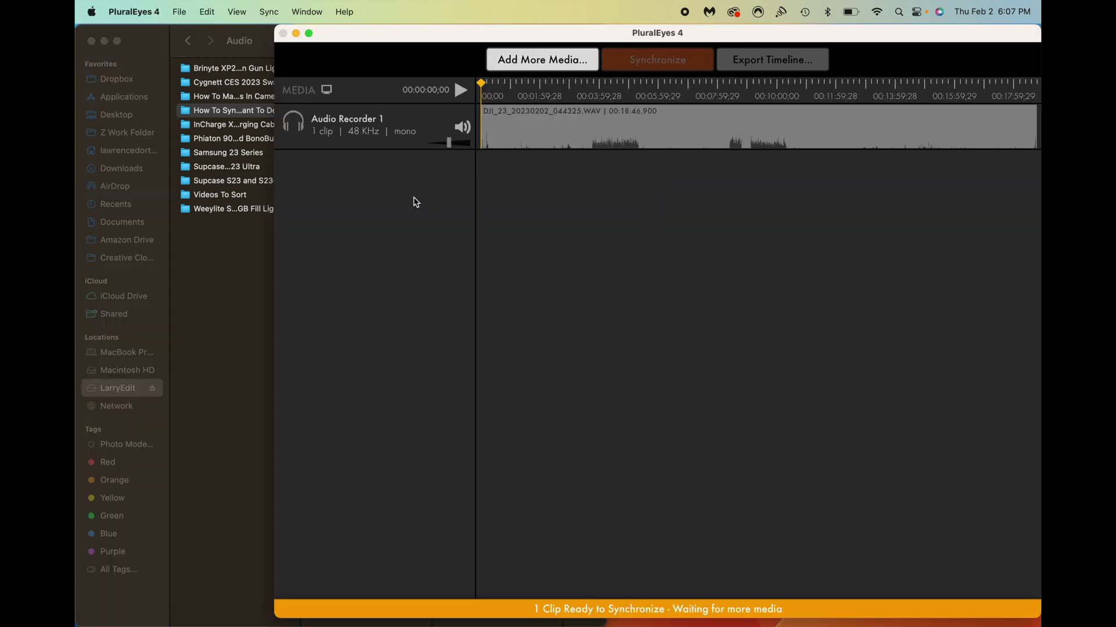
- Add the camera videos GX010156.MP4 and GX010157.MP4 from the Unsynced folder to the PluralEyes media
{"action": "left_click", "coordinate": [154, 51]}
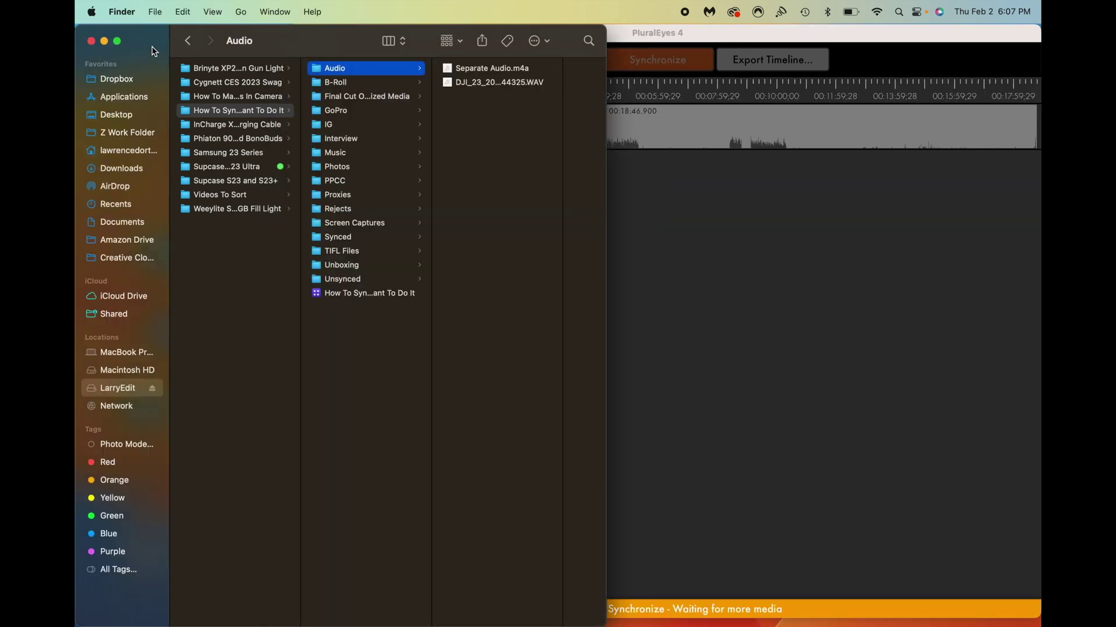
{"action": "left_click", "coordinate": [317, 279]}
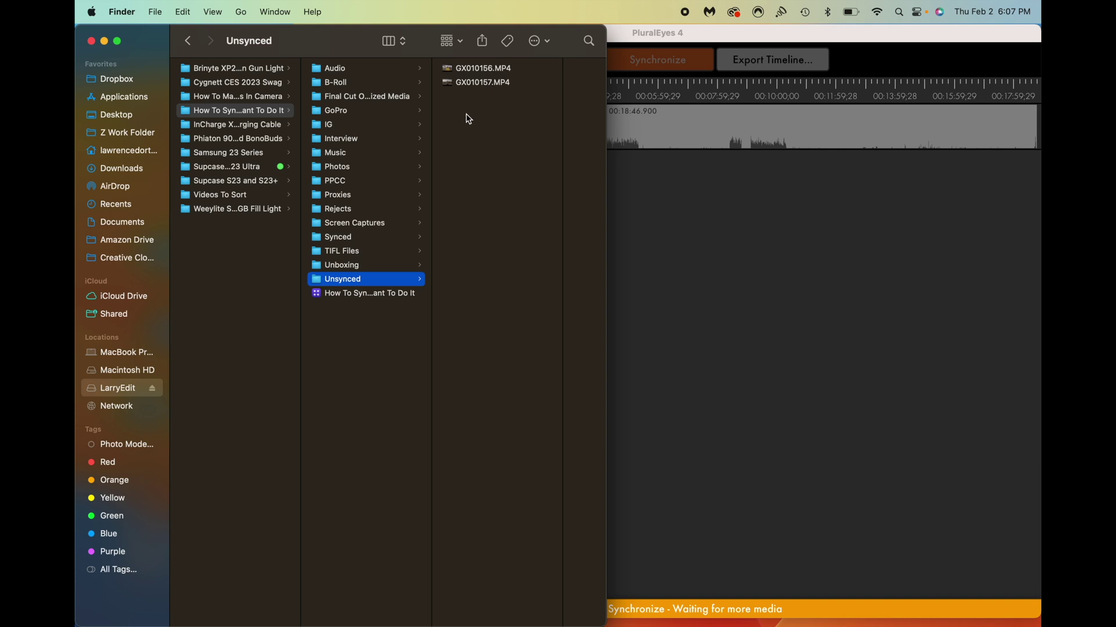
{"action": "left_click_drag", "start_coordinate": [459, 100], "coordinate": [449, 73]}
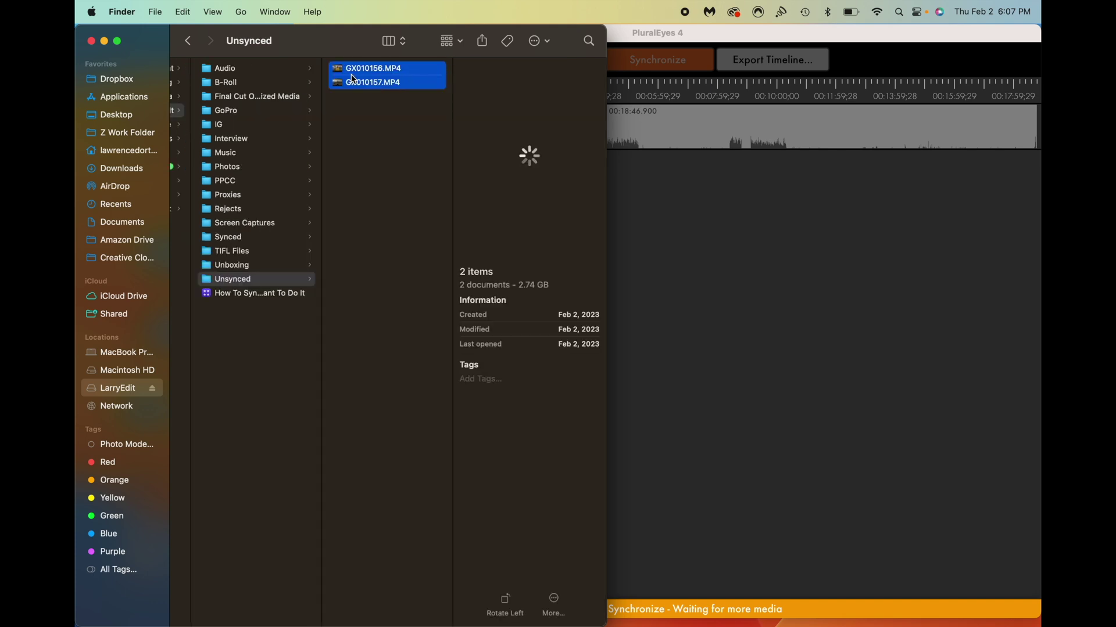
{"action": "left_click_drag", "start_coordinate": [336, 72], "coordinate": [701, 233]}
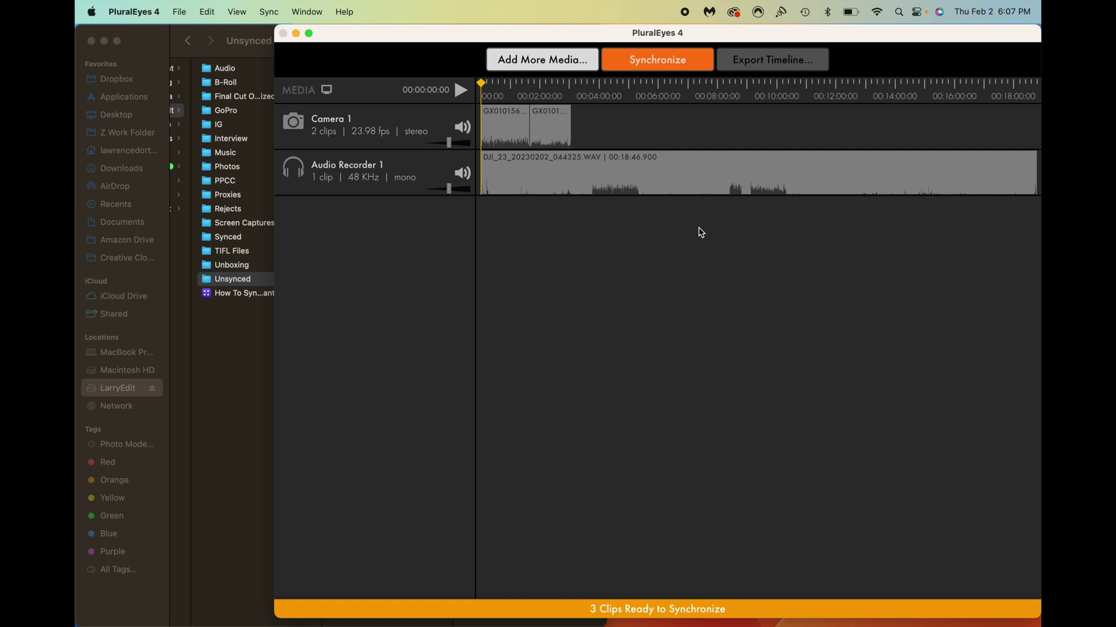
- Synchronize the camera clips with the recorder audio and open the export format choices for the timeline
{"action": "left_click", "coordinate": [649, 61]}
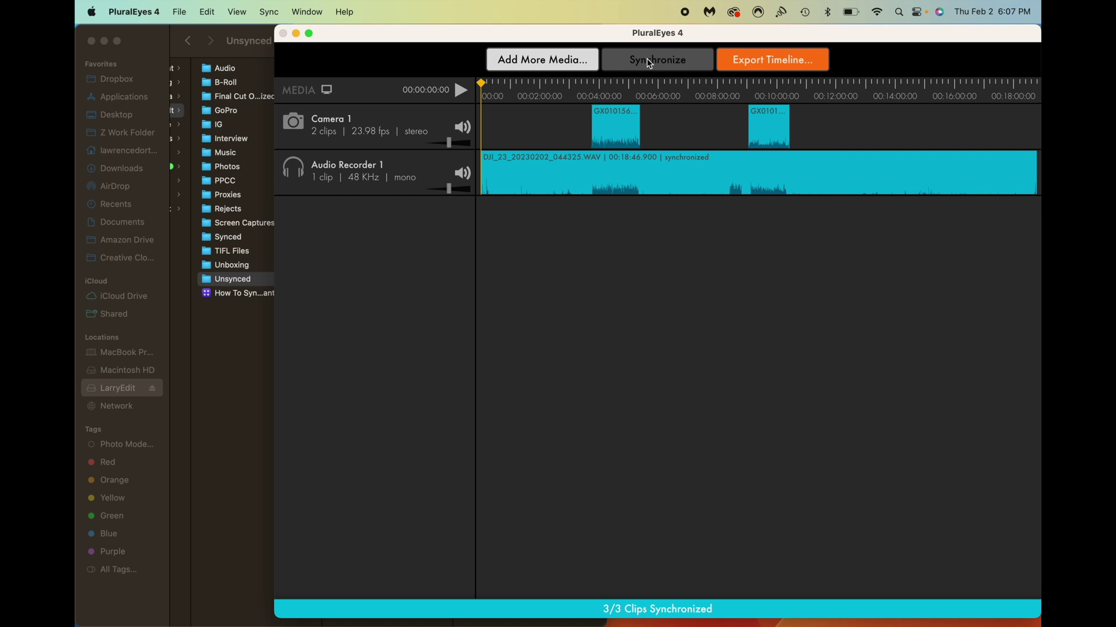
{"action": "left_click", "coordinate": [767, 62]}
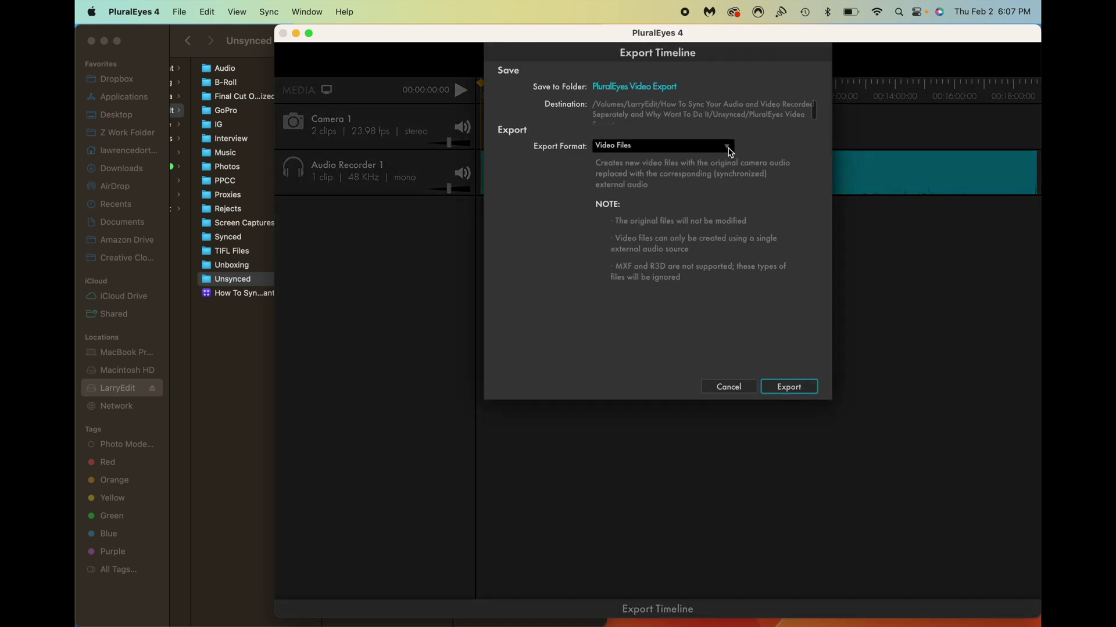
{"action": "left_click", "coordinate": [728, 149]}
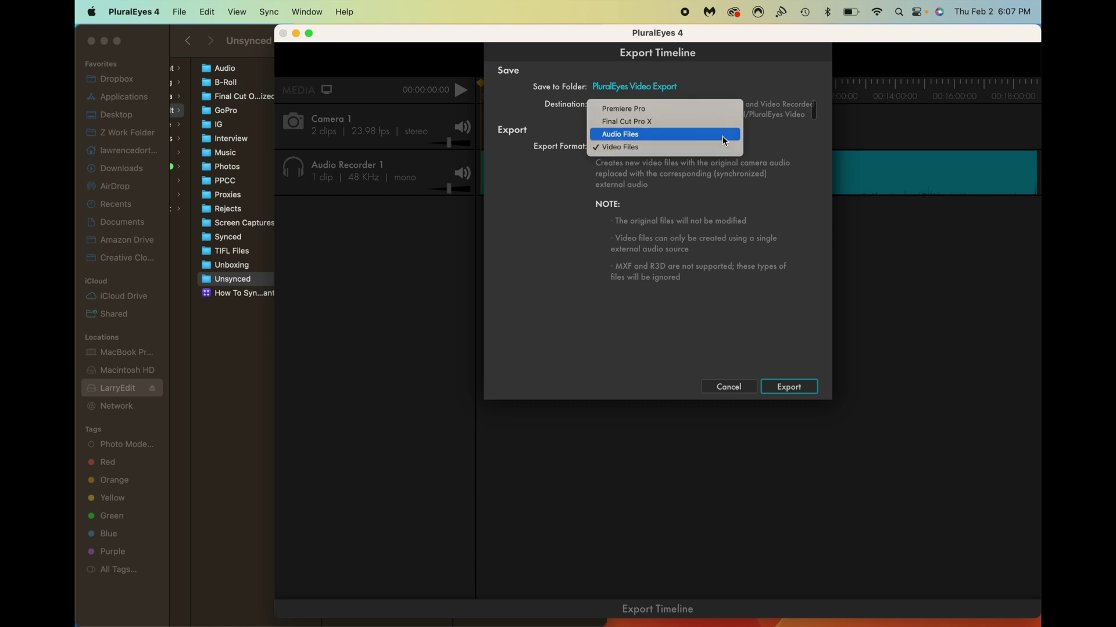